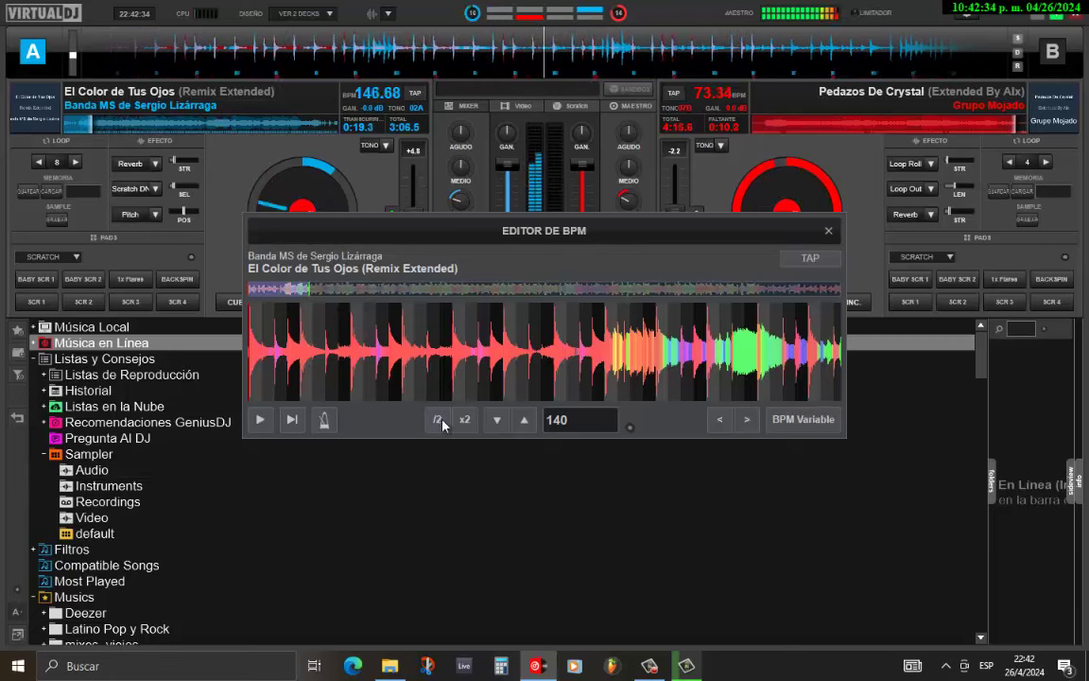
# Halve the BPM of El Color de Tus Ojos in the BPM editor and close the editor.
pyautogui.click(436, 418)
pyautogui.click(828, 230)
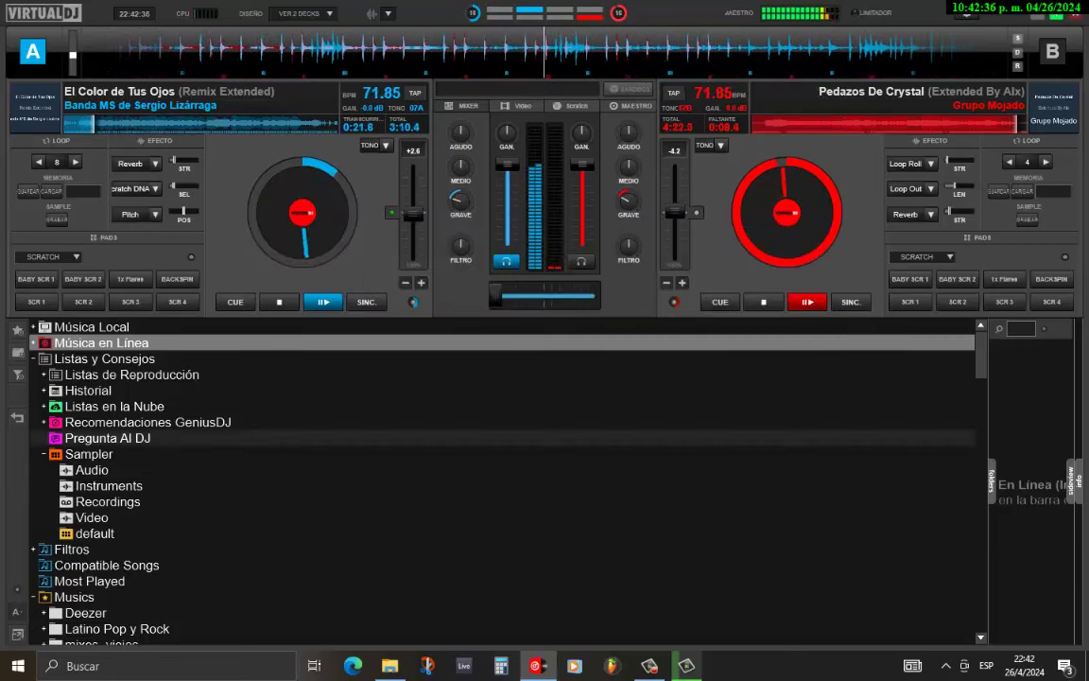
# Load the Banda Carnaval track Me Rindo from the 35 - Tacks Banda folder onto deck B, repositioning the folder window to expose the decks.
pyautogui.click(385, 667)
pyautogui.scroll(2, 597, 503)
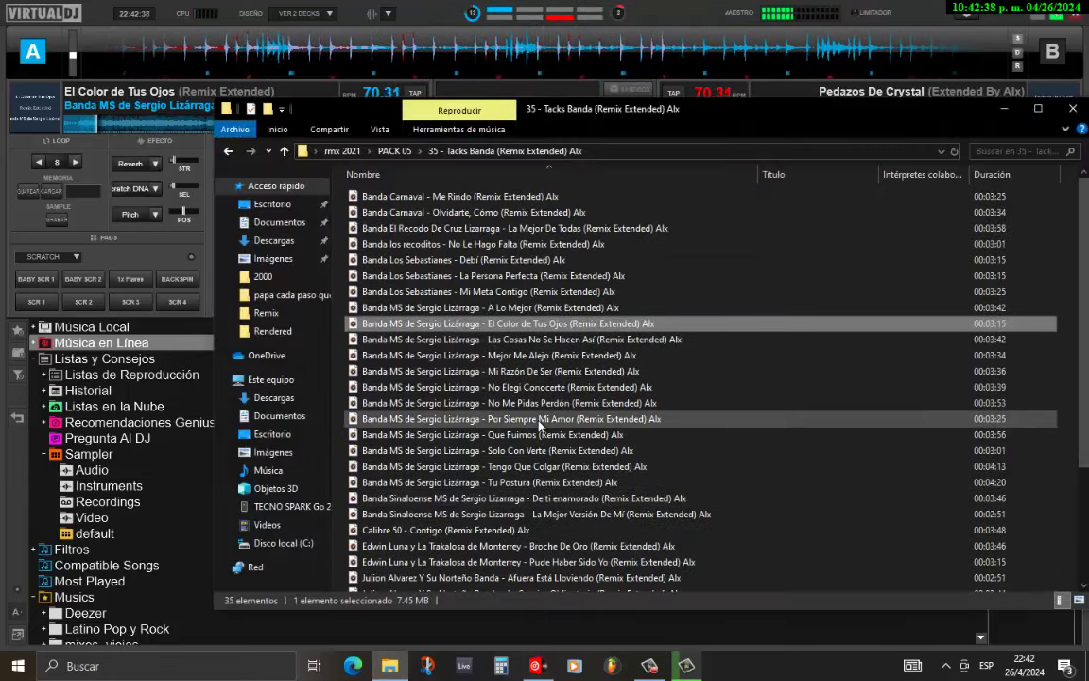
pyautogui.click(467, 196)
pyautogui.moveTo(747, 111); pyautogui.dragTo(612, 269)
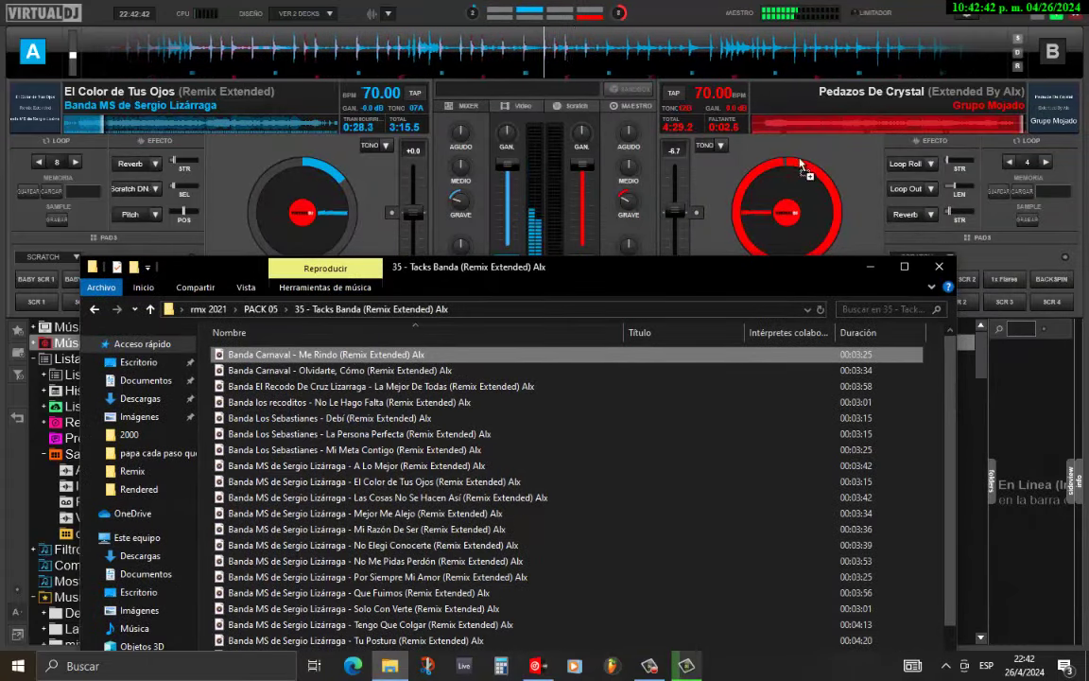
pyautogui.moveTo(350, 356); pyautogui.dragTo(855, 151)
pyautogui.click(855, 151)
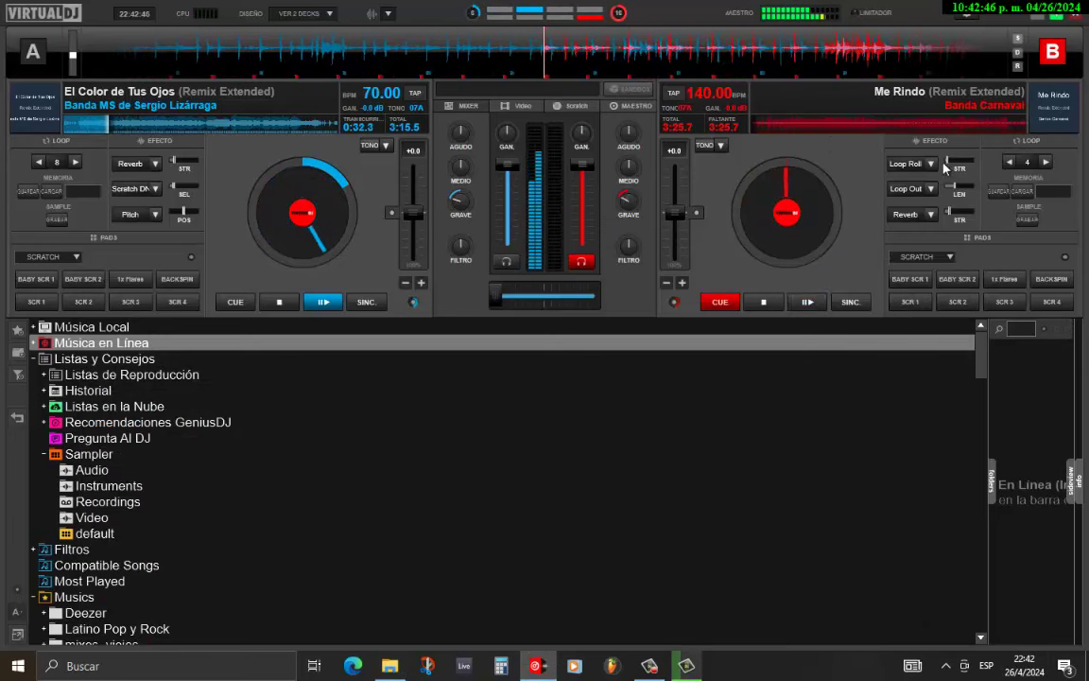
# Start Me Rindo on deck B, sync it to deck A and bring the crossfader to the centre.
pyautogui.click(808, 303)
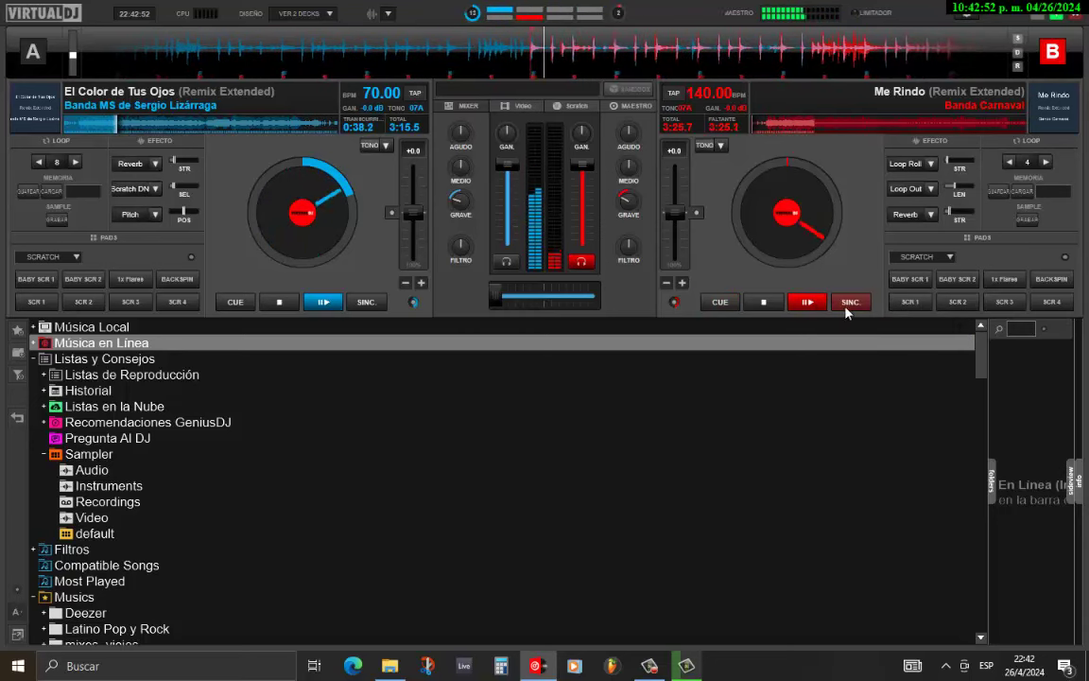
pyautogui.click(848, 305)
pyautogui.moveTo(499, 296); pyautogui.dragTo(548, 304)
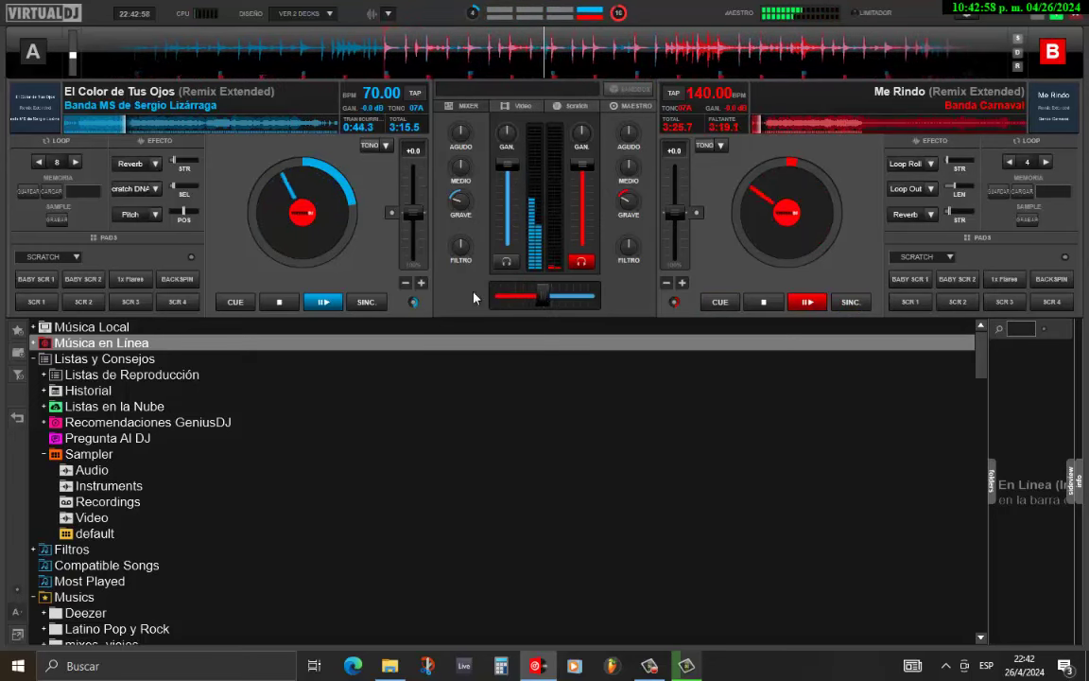
# Fade out El Color de Tus Ojos with deck A's high-pass filter, stop the deck and reset its filter.
pyautogui.moveTo(463, 251); pyautogui.dragTo(497, 218)
pyautogui.click(279, 302)
pyautogui.doubleClick(461, 249)
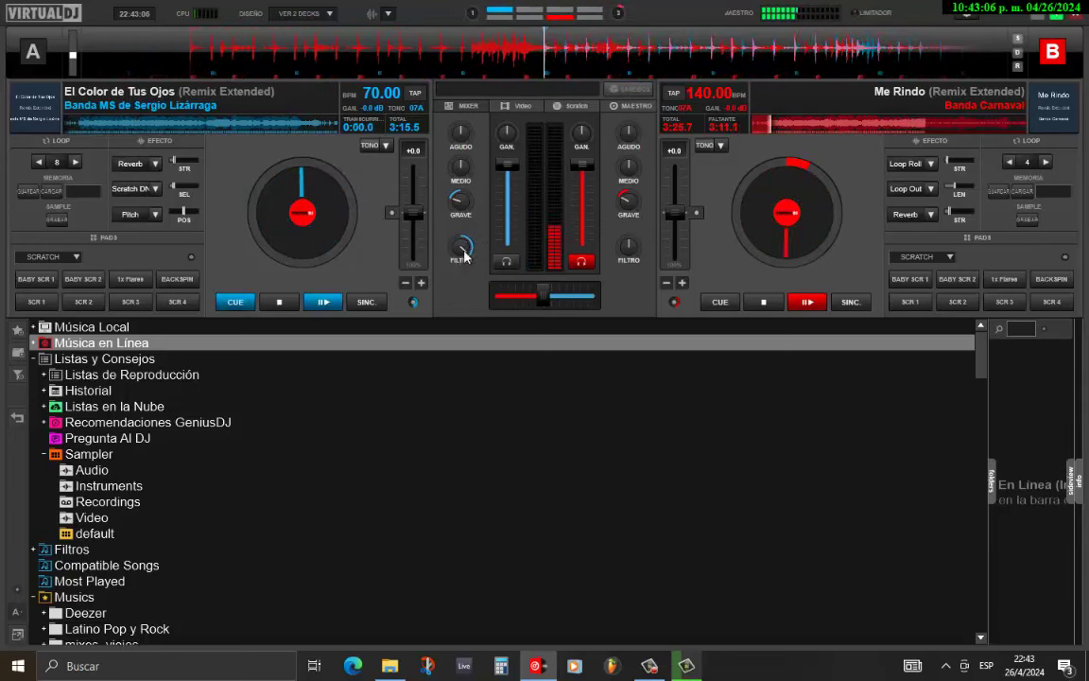
# Load the Calibre 50 track Contigo from the folder onto deck A and start playing it.
pyautogui.click(389, 665)
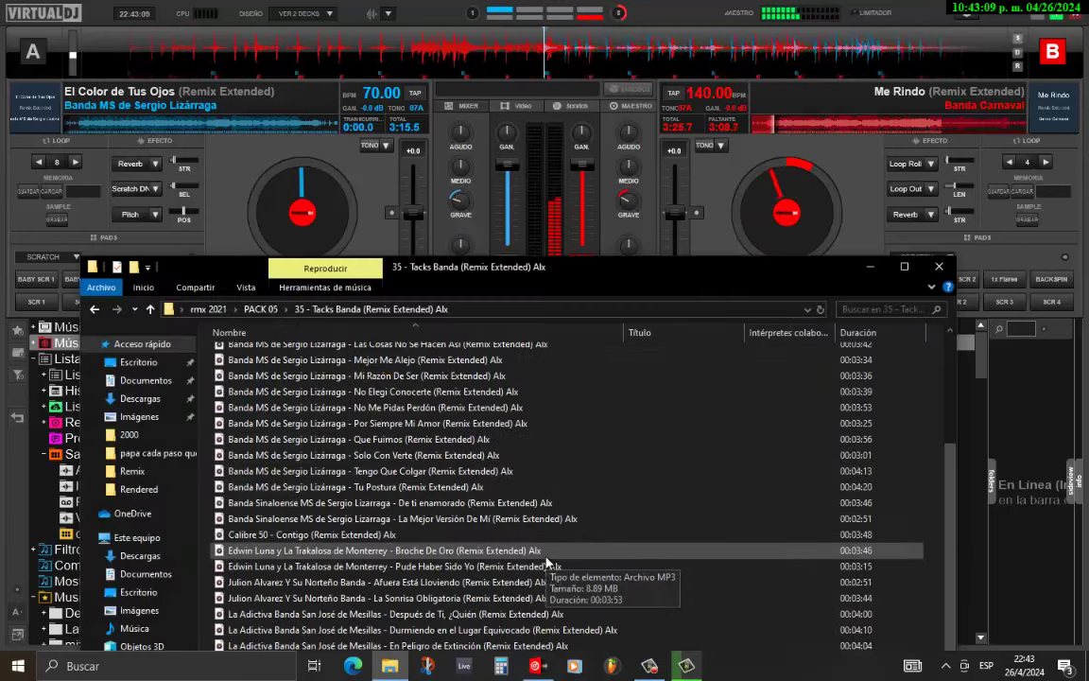
pyautogui.click(413, 534)
pyautogui.moveTo(312, 535); pyautogui.dragTo(224, 149)
pyautogui.click(224, 148)
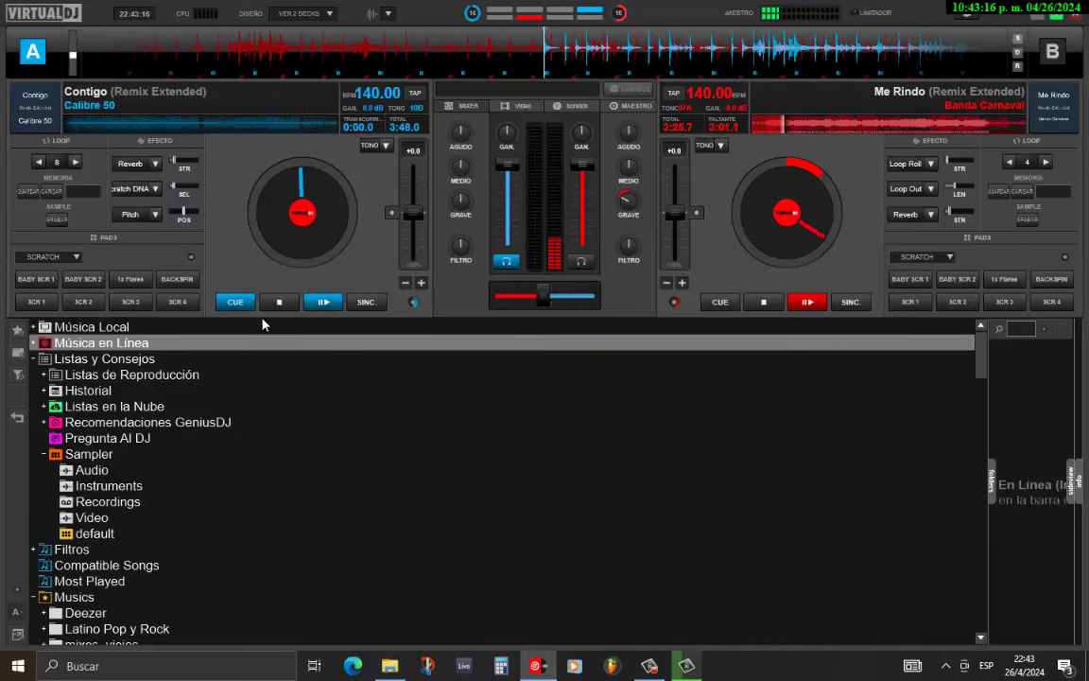
pyautogui.click(321, 303)
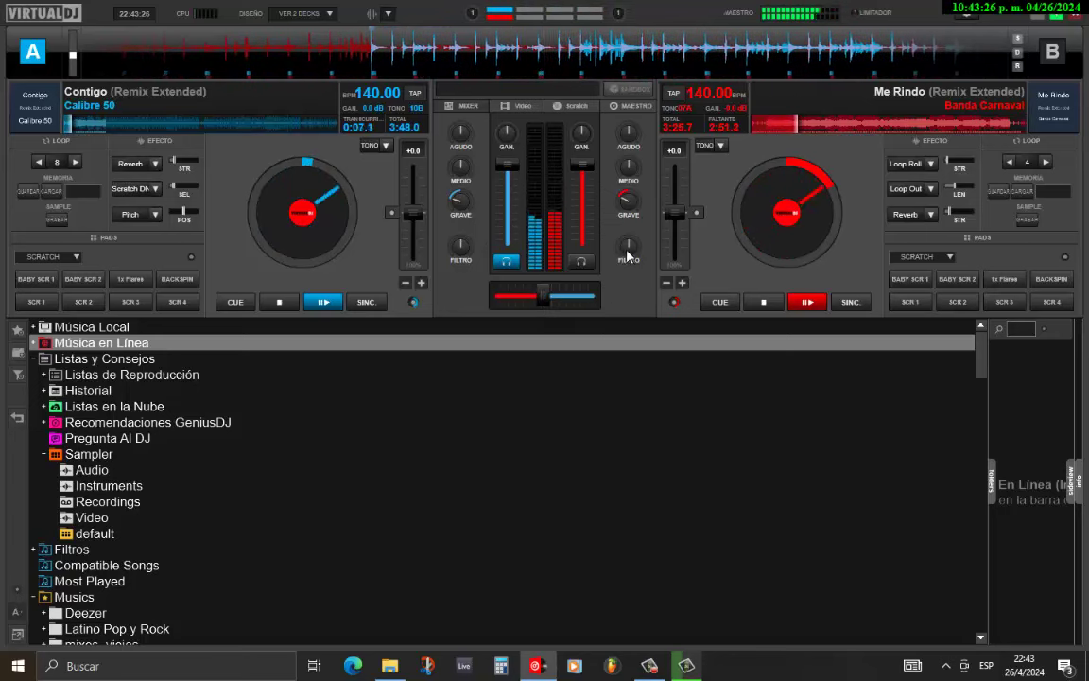
# Sweep deck B's filter up past 13 kHz, stop Me Rindo and return the crossfader fully to deck A.
pyautogui.moveTo(628, 252)
pyautogui.mouseDown()
pyautogui.moveTo(659, 220)
pyautogui.moveTo(636, 244)
pyautogui.moveTo(641, 235)
pyautogui.mouseUp()
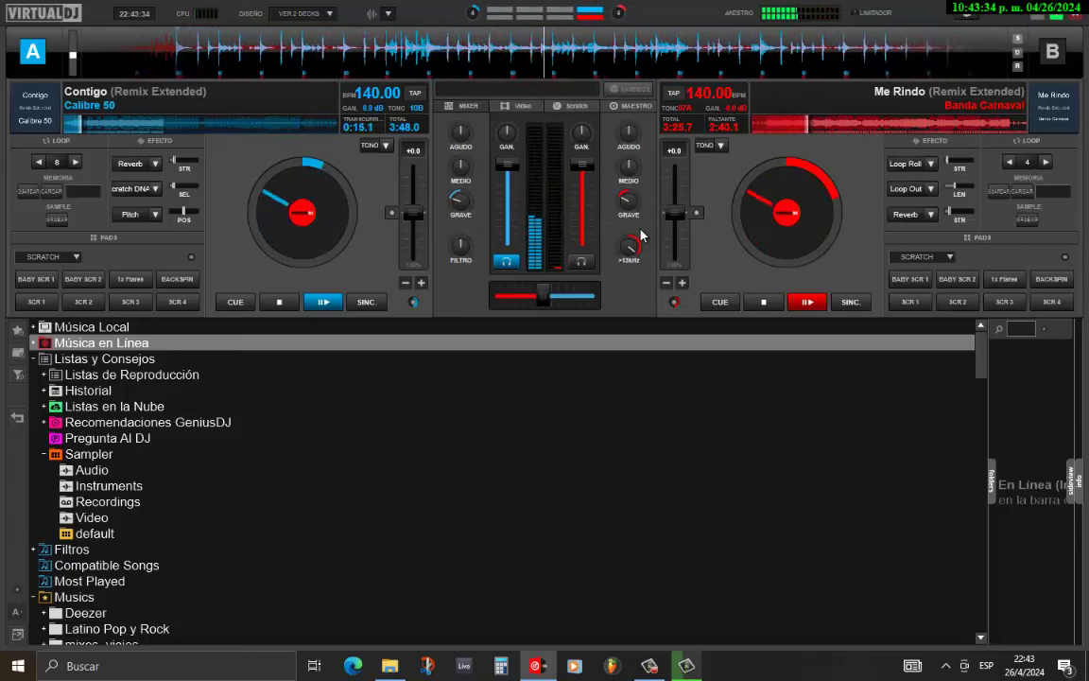
pyautogui.click(737, 302)
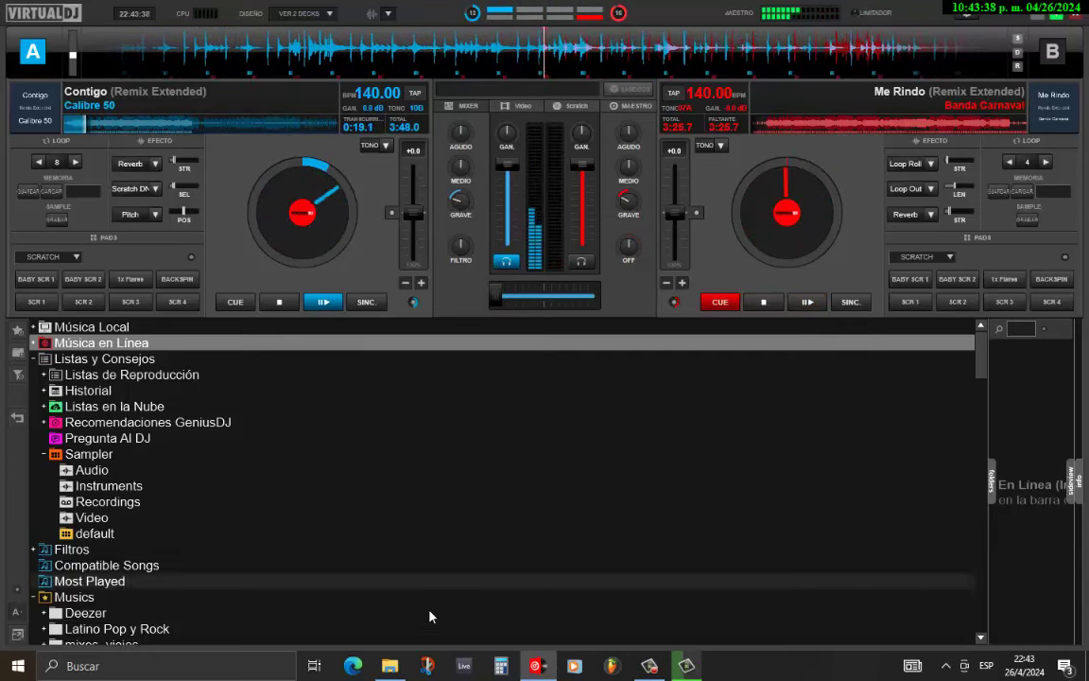
# Load the track Afuera Está Lloviendo from the folder onto deck B.
pyautogui.click(392, 670)
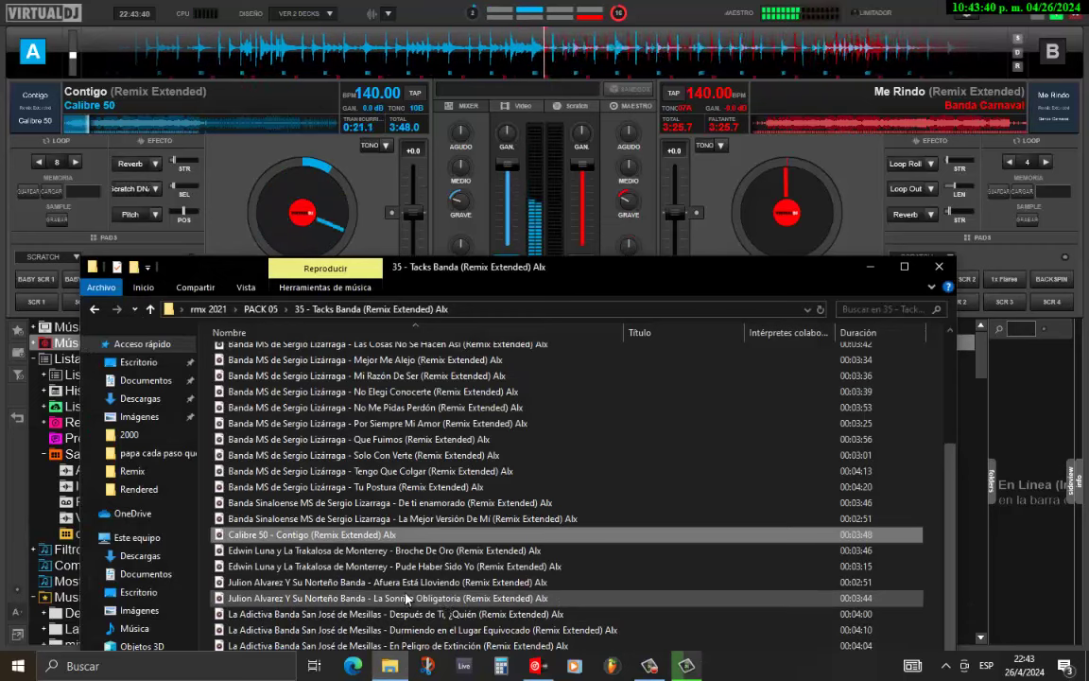
pyautogui.click(497, 584)
pyautogui.moveTo(490, 577); pyautogui.dragTo(770, 200)
pyautogui.click(770, 200)
# Start Afuera Está Lloviendo on deck B, sync it to deck A and bring the crossfader to about the centre.
pyautogui.click(808, 301)
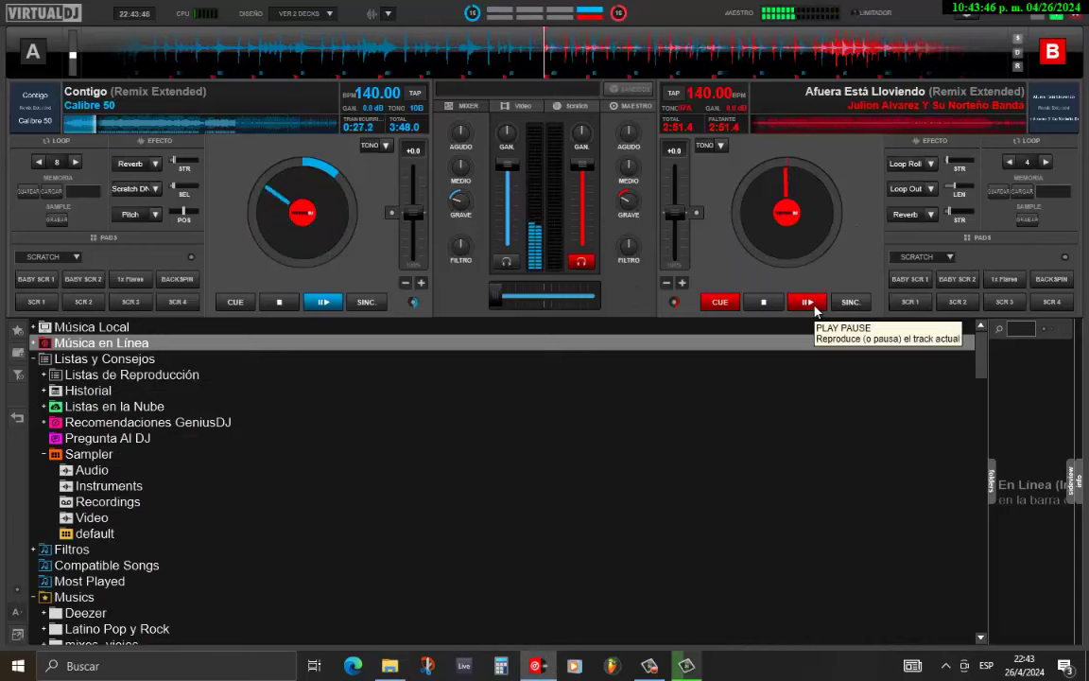
pyautogui.click(849, 301)
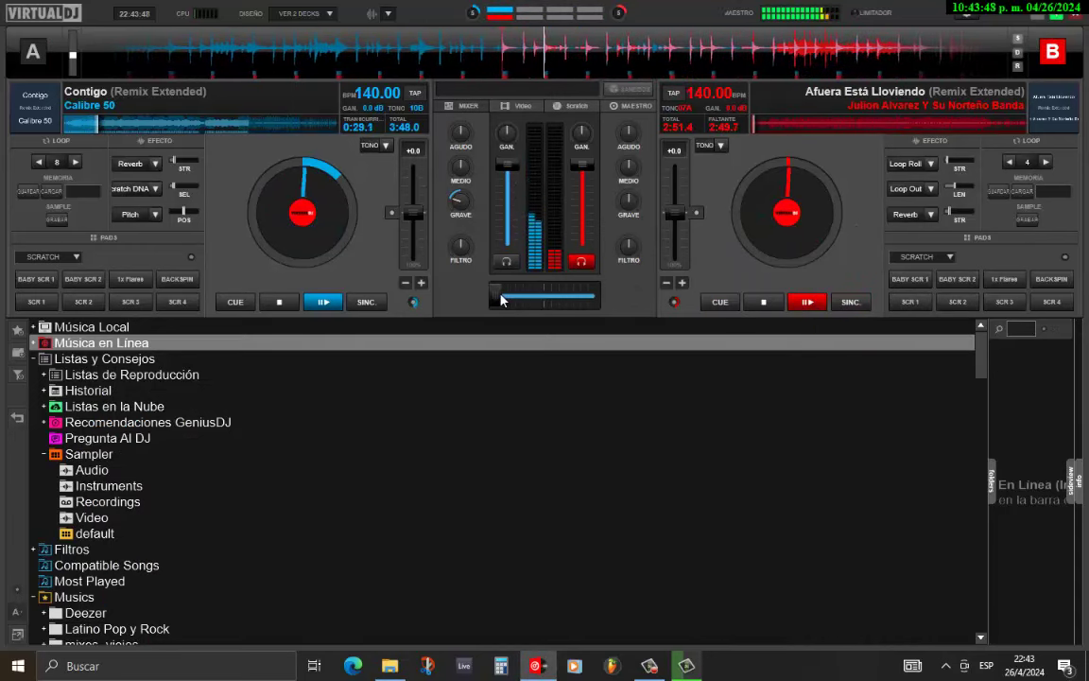
pyautogui.moveTo(515, 299); pyautogui.dragTo(556, 299)
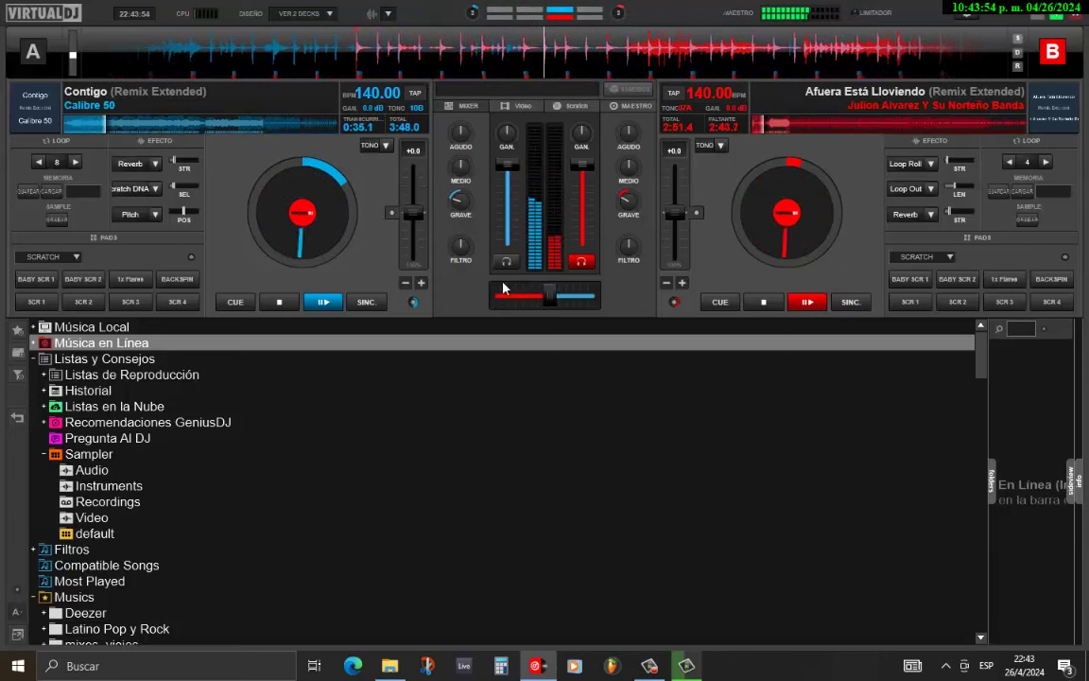
# Fade out Contigo by sweeping deck A's filter down to below 20 Hz and stop the deck.
pyautogui.moveTo(461, 244); pyautogui.dragTo(424, 268)
pyautogui.click(296, 303)
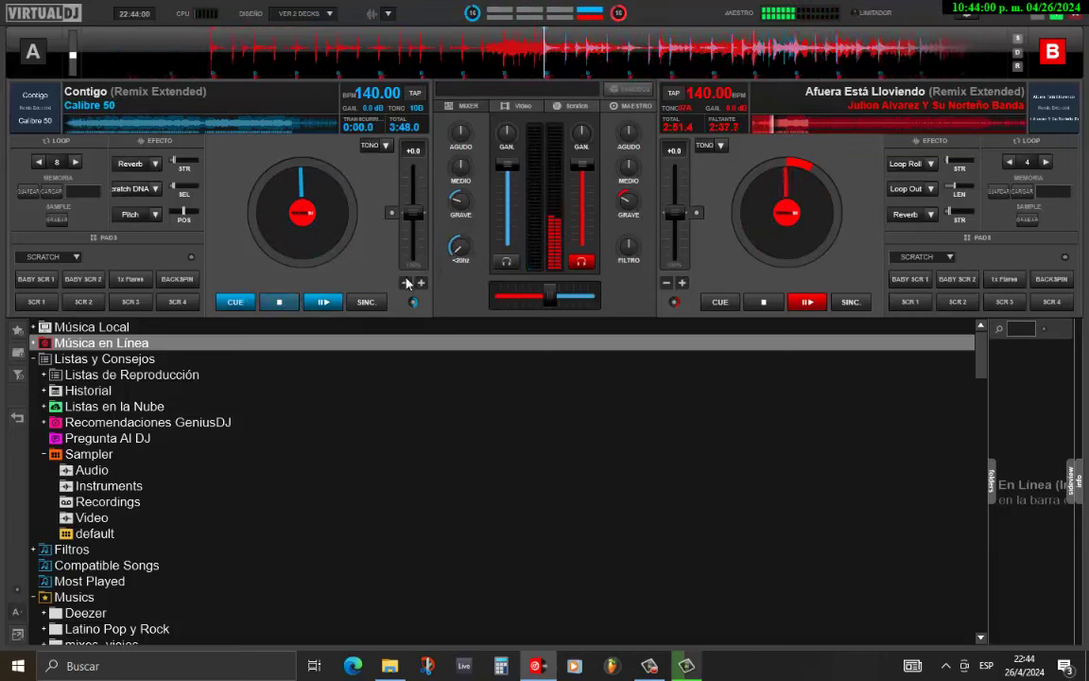
# Load the track La Mejor De Todas from the folder onto deck A and start playing it.
pyautogui.click(389, 665)
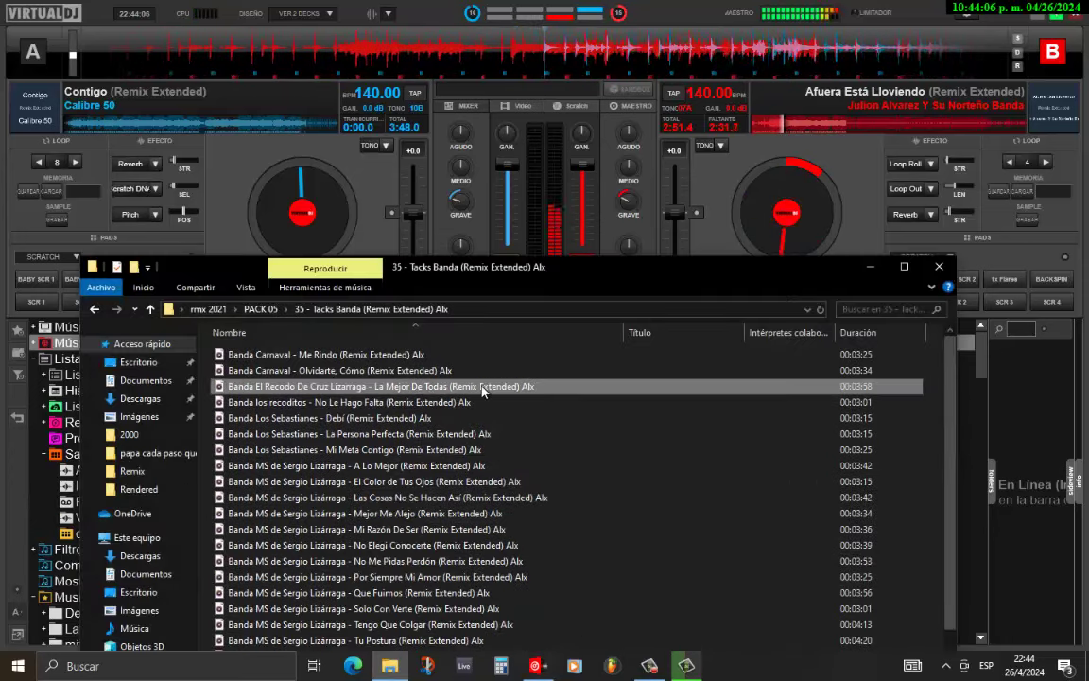
pyautogui.moveTo(307, 229); pyautogui.dragTo(335, 180)
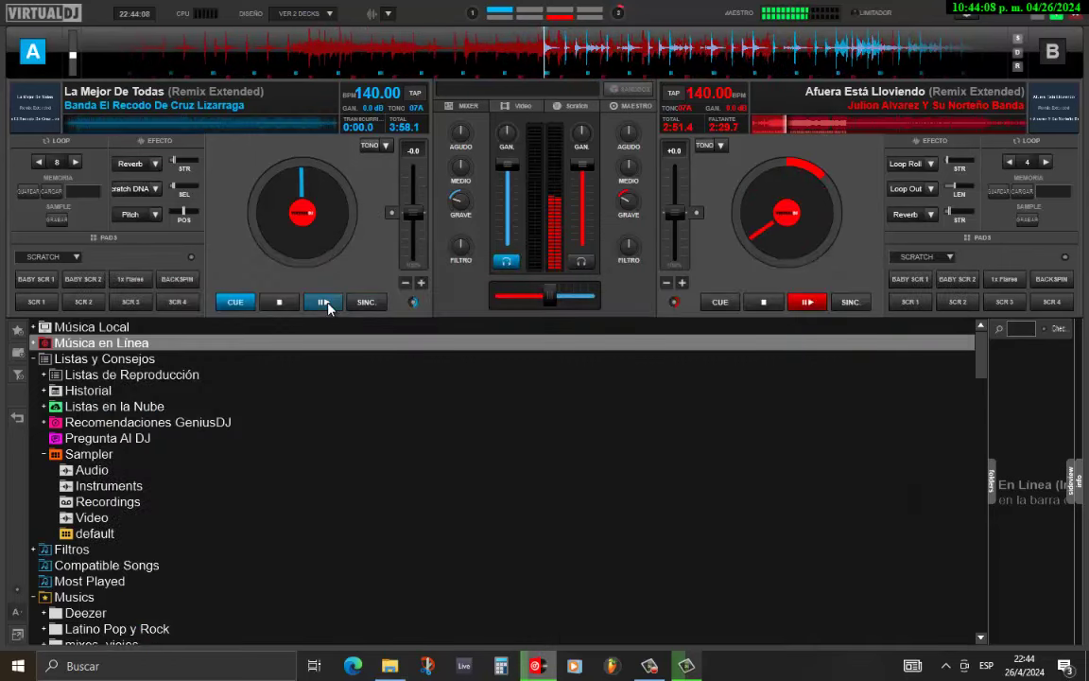
pyautogui.click(324, 303)
# Move the crossfader fully to deck B, adjust deck A's bass and bring the crossfader back to the centre.
pyautogui.moveTo(548, 297); pyautogui.dragTo(608, 298)
pyautogui.moveTo(464, 197); pyautogui.dragTo(472, 204)
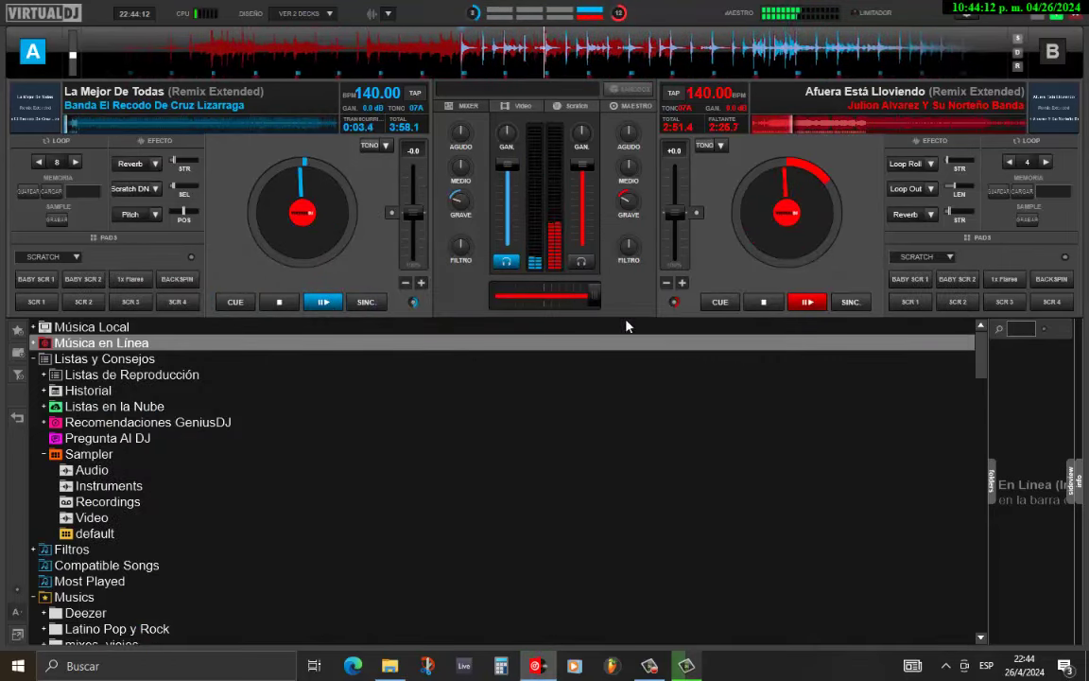
pyautogui.moveTo(593, 299); pyautogui.dragTo(543, 299)
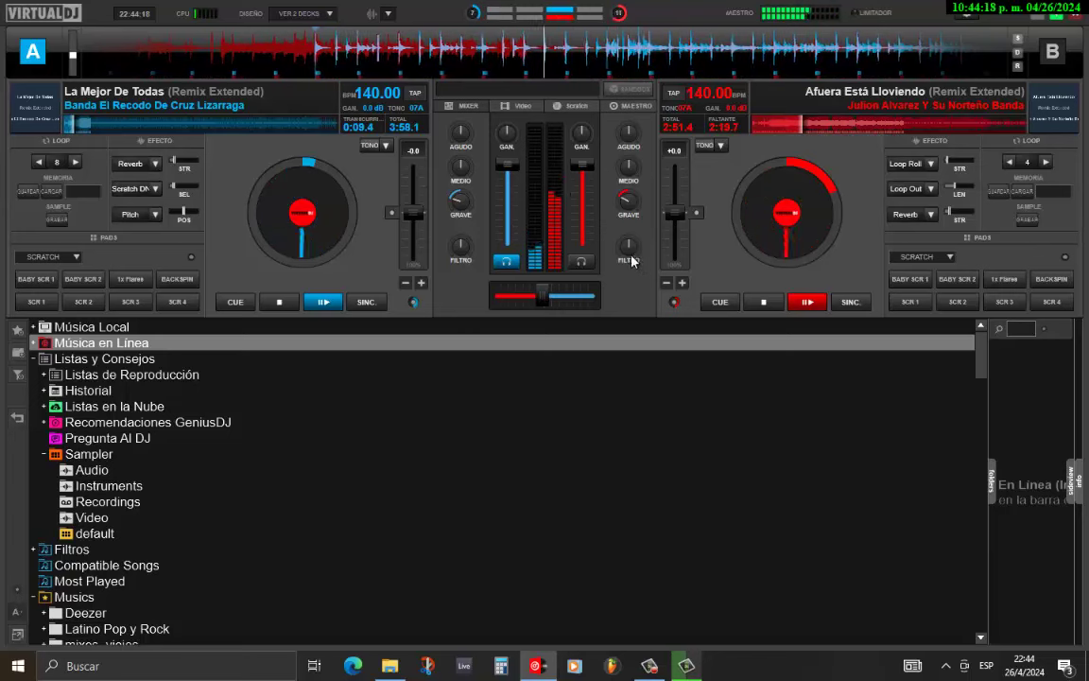
# Fade out Afuera Está Lloviendo with deck B's high-pass filter and stop the deck.
pyautogui.moveTo(626, 254); pyautogui.dragTo(641, 224)
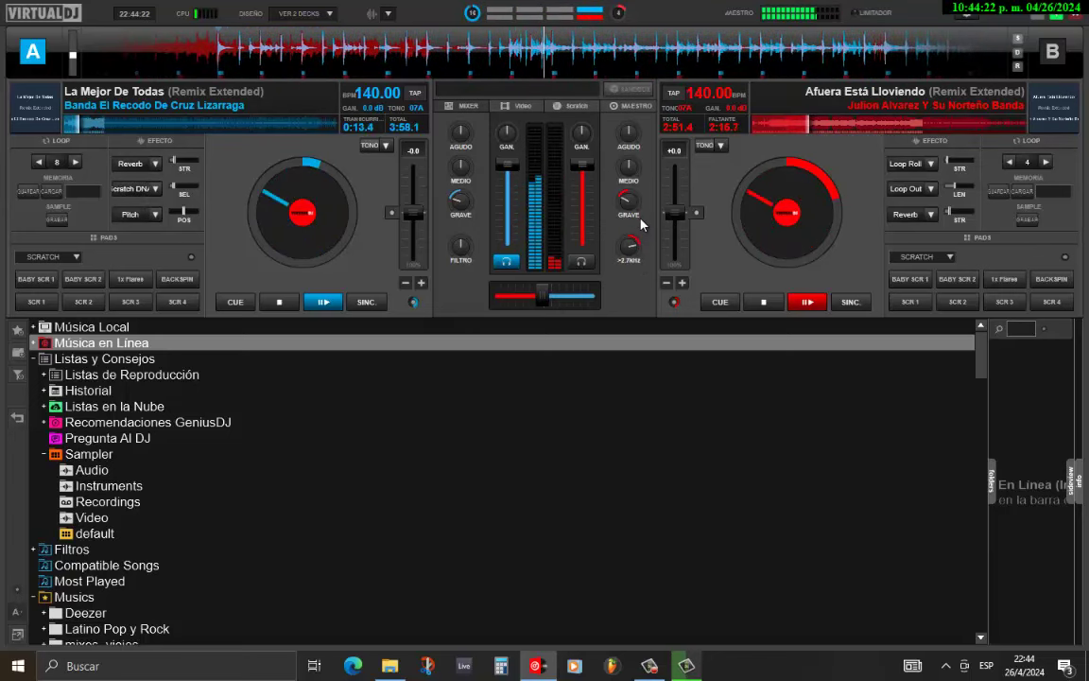
pyautogui.click(761, 301)
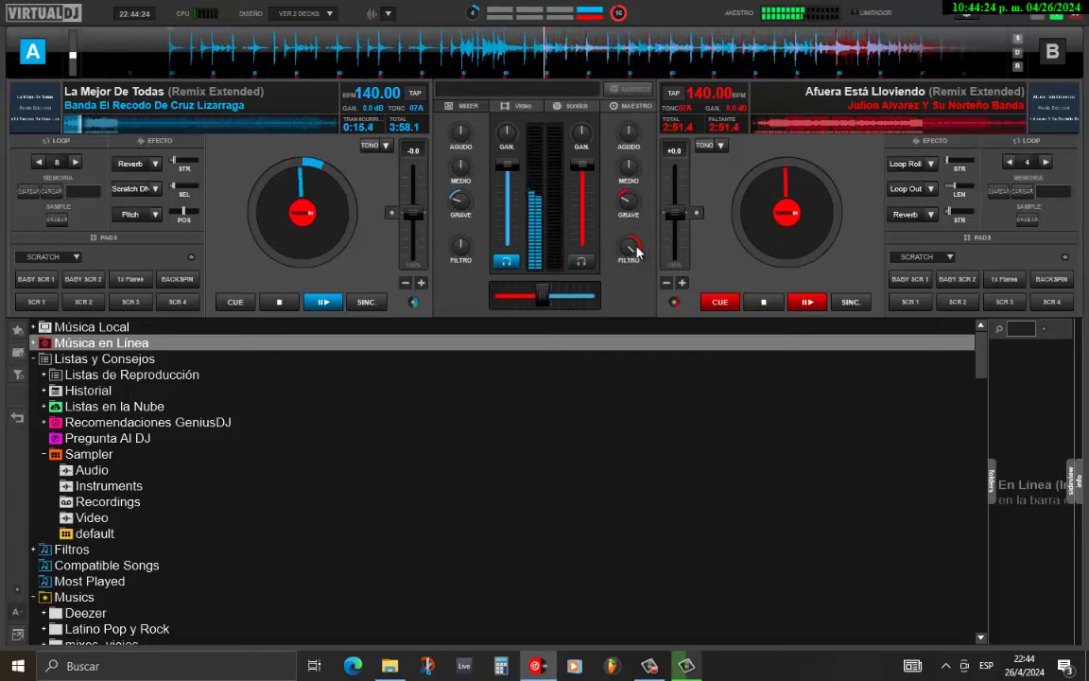
# Load the track Broche De Oro from the folder onto deck B.
pyautogui.click(389, 665)
pyautogui.scroll(-3, 570, 600)
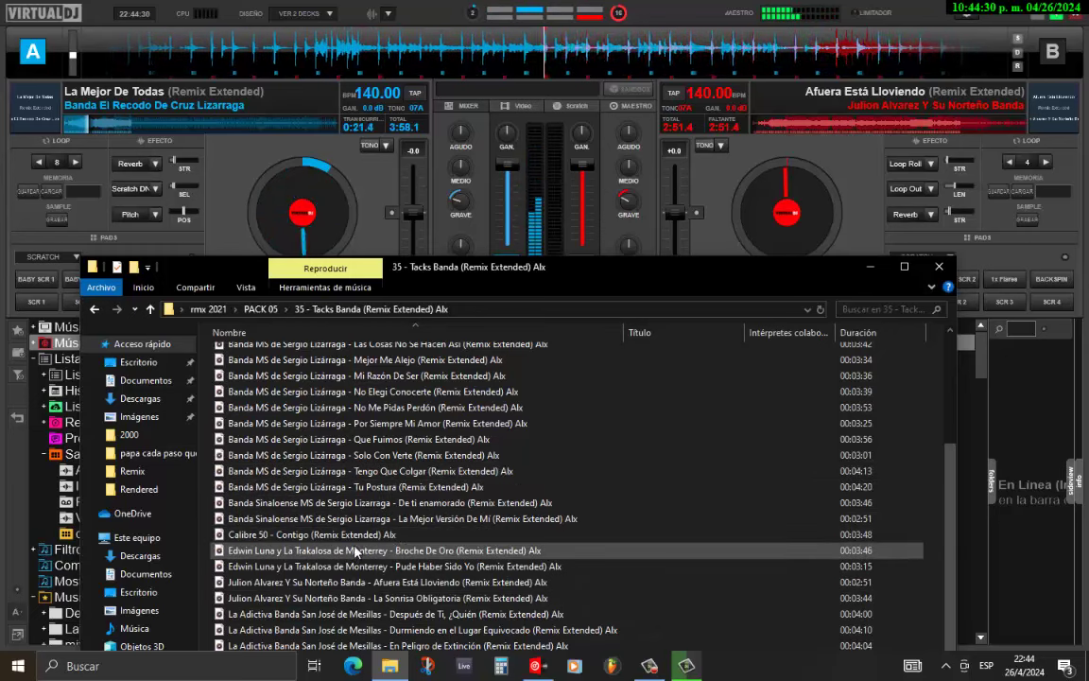
pyautogui.moveTo(437, 559); pyautogui.dragTo(795, 115)
pyautogui.click(766, 143)
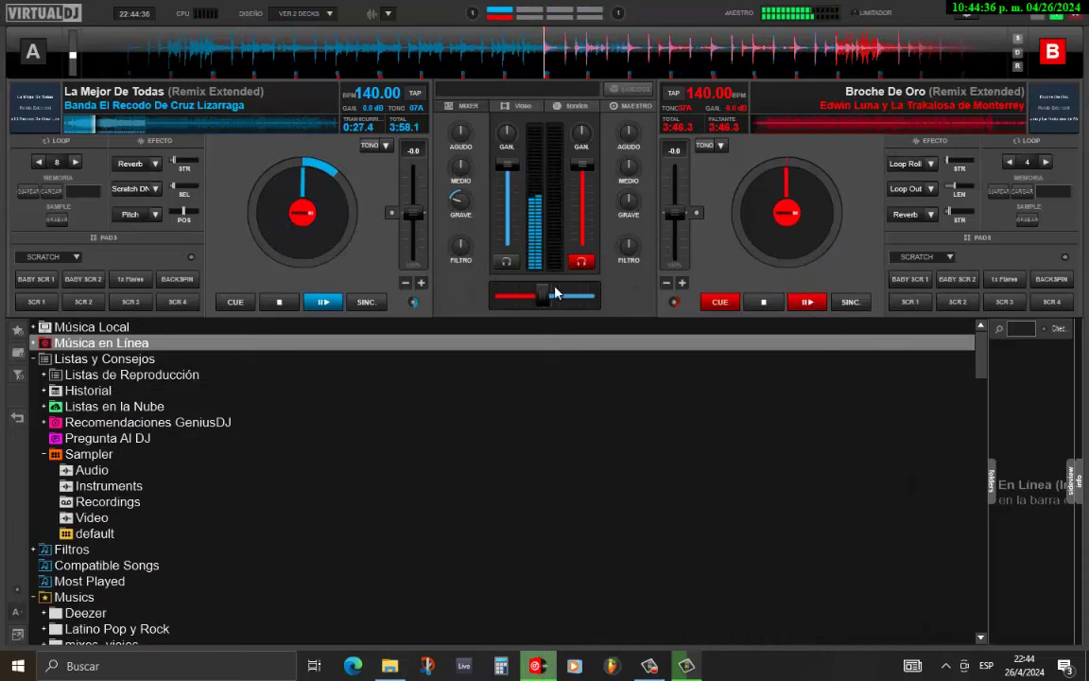
# Move the crossfader fully to deck A, start Broche De Oro in sync on deck B and blend the crossfader to the centre.
pyautogui.moveTo(547, 295); pyautogui.dragTo(492, 299)
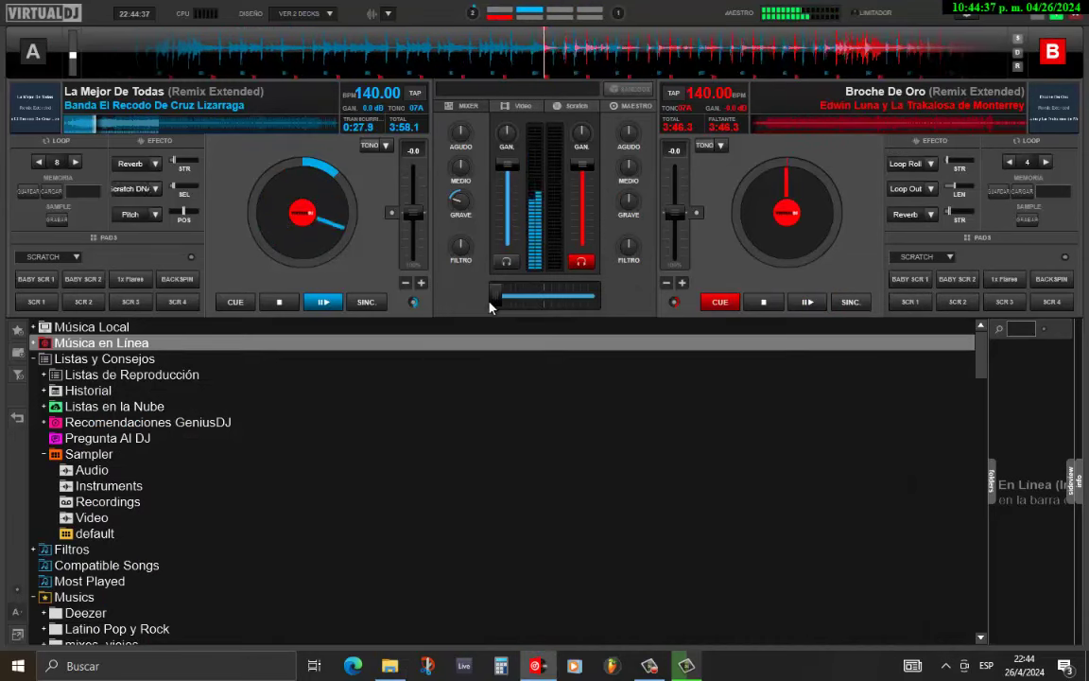
pyautogui.click(809, 302)
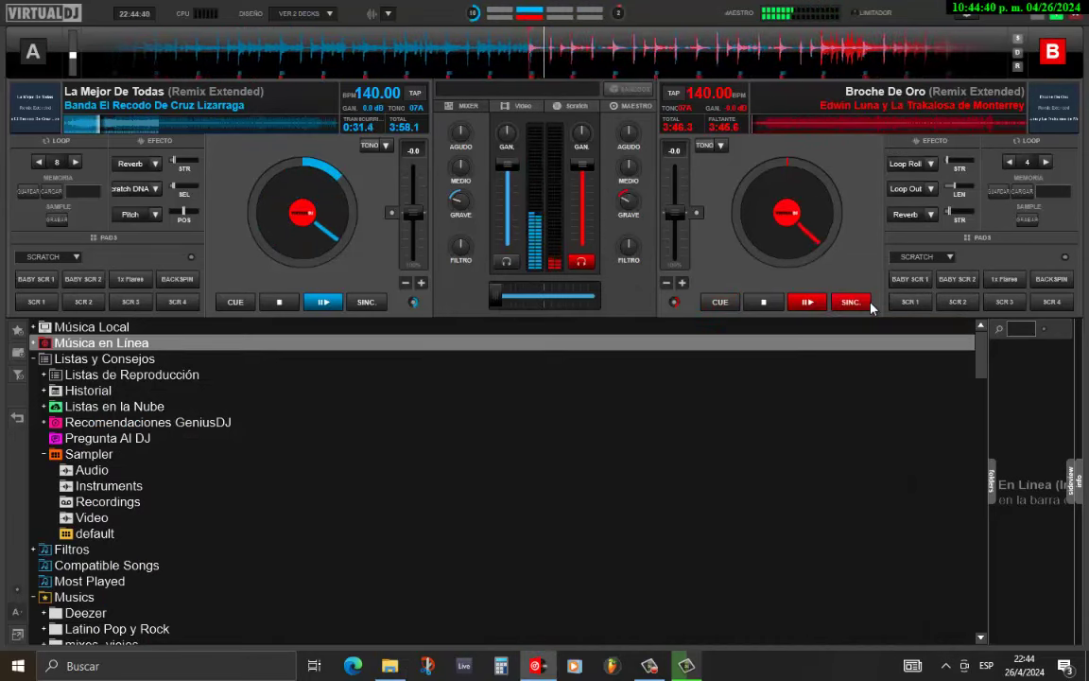
pyautogui.moveTo(508, 303); pyautogui.dragTo(555, 301)
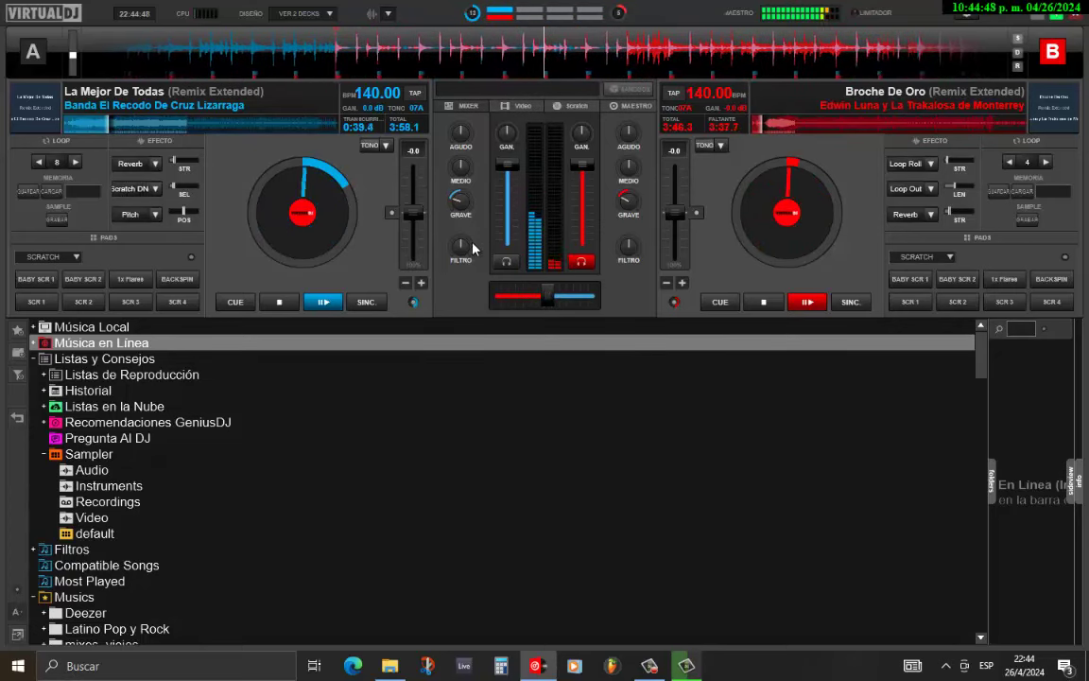
# Raise deck A's treble and move the crossfader slightly past the centre toward deck B.
pyautogui.moveTo(462, 131); pyautogui.dragTo(480, 126)
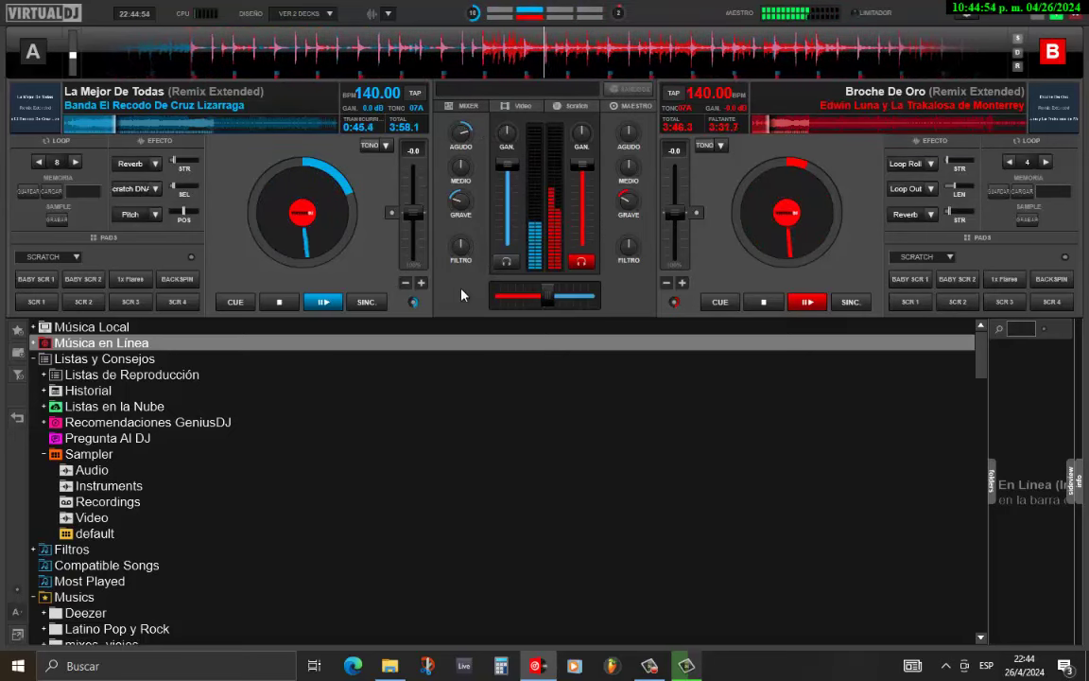
pyautogui.moveTo(545, 303); pyautogui.dragTo(556, 303)
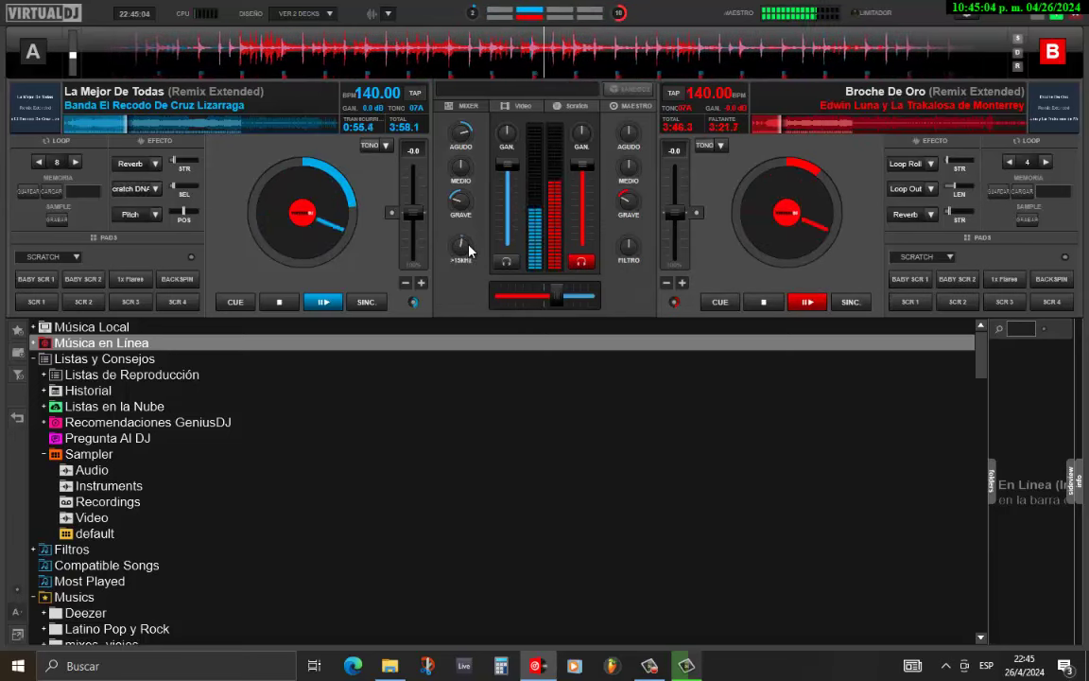
# Sweep deck A's filter up past 16 kHz, stop La Mejor De Todas and reset the deck's filter.
pyautogui.moveTo(465, 249); pyautogui.dragTo(518, 214)
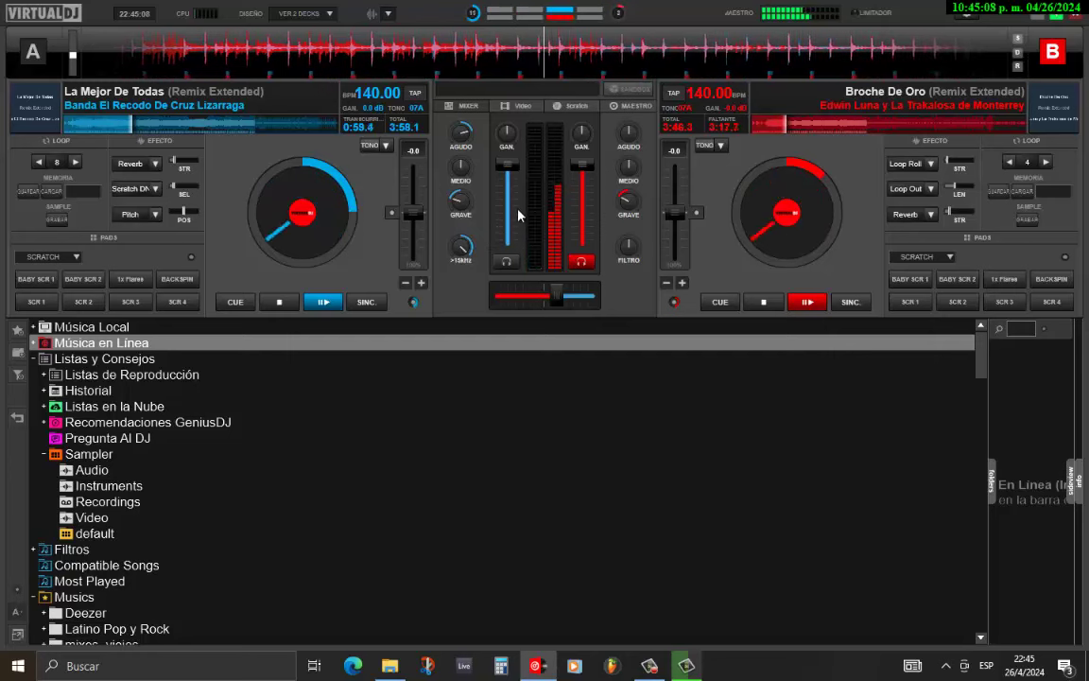
pyautogui.click(280, 303)
pyautogui.doubleClick(470, 253)
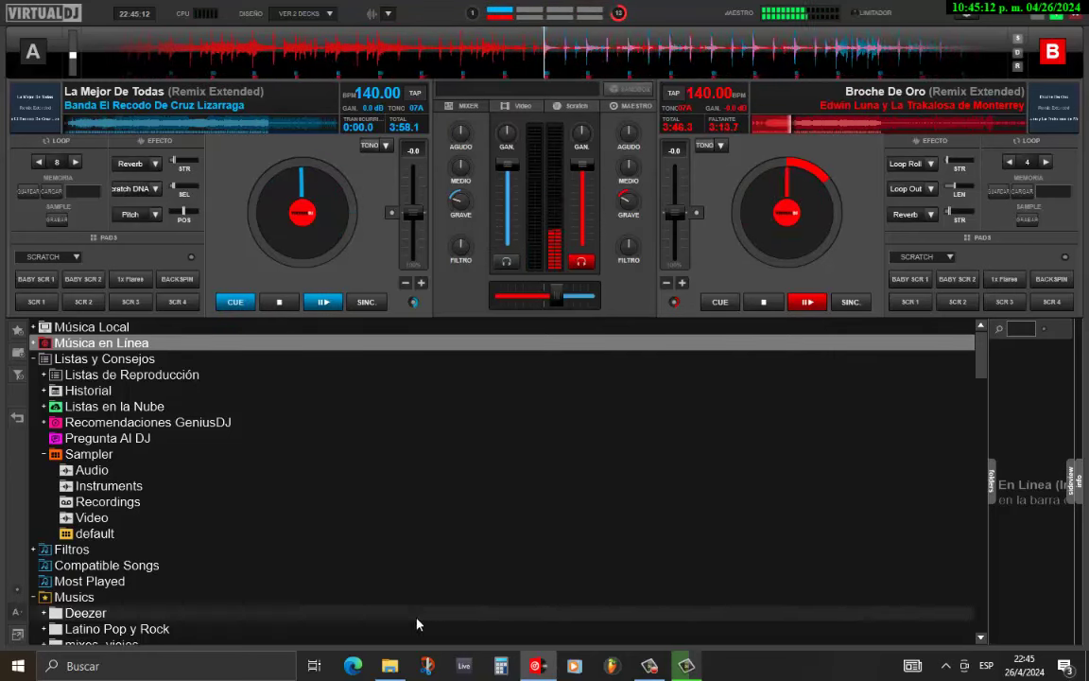
# Load the track En Peligro de Extinción from the folder onto deck A and start playing it.
pyautogui.click(390, 666)
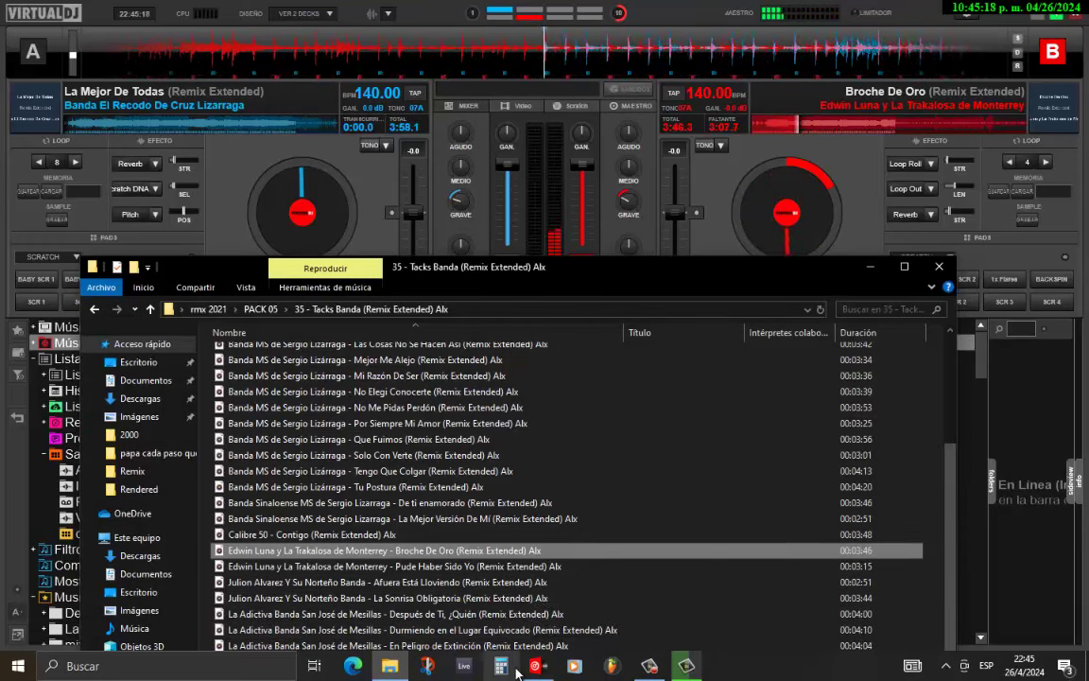
pyautogui.moveTo(503, 651); pyautogui.dragTo(326, 152)
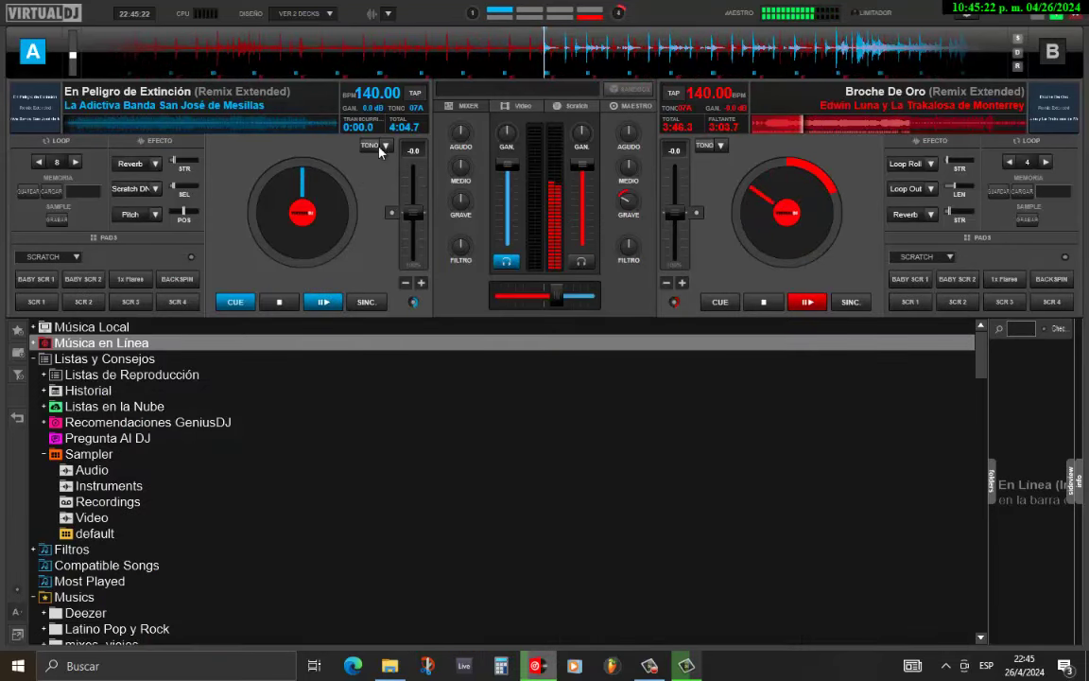
pyautogui.click(324, 302)
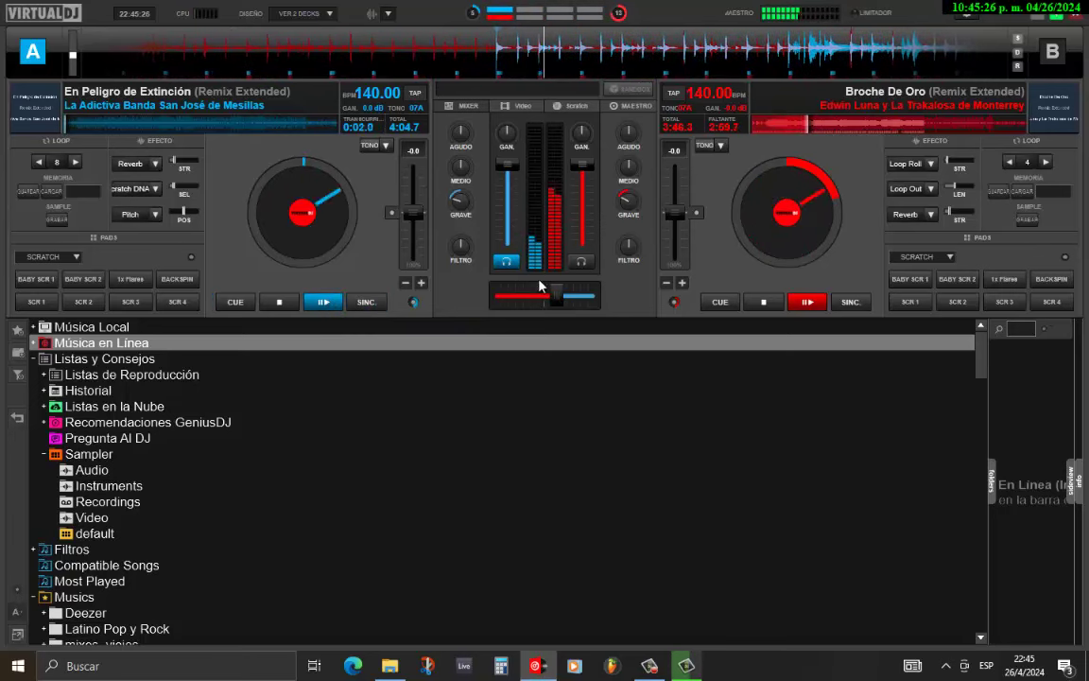
# Move the crossfader to 43%, sweep deck B's filter up to fade out Broche De Oro and stop the track.
pyautogui.moveTo(552, 294); pyautogui.dragTo(532, 307)
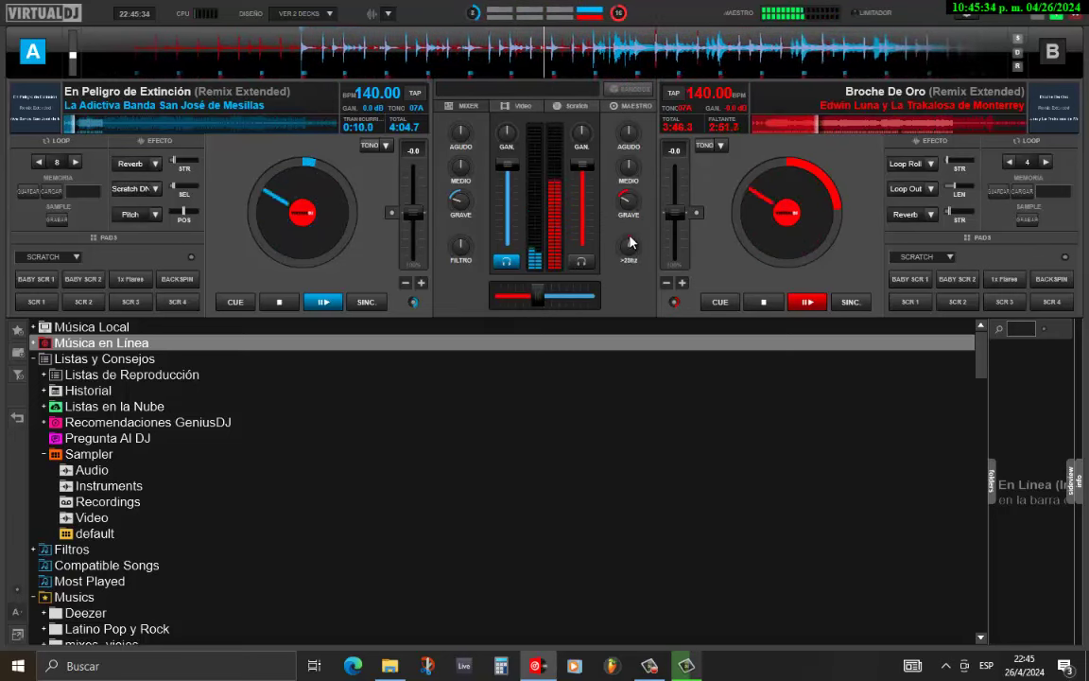
pyautogui.moveTo(632, 243); pyautogui.dragTo(675, 214)
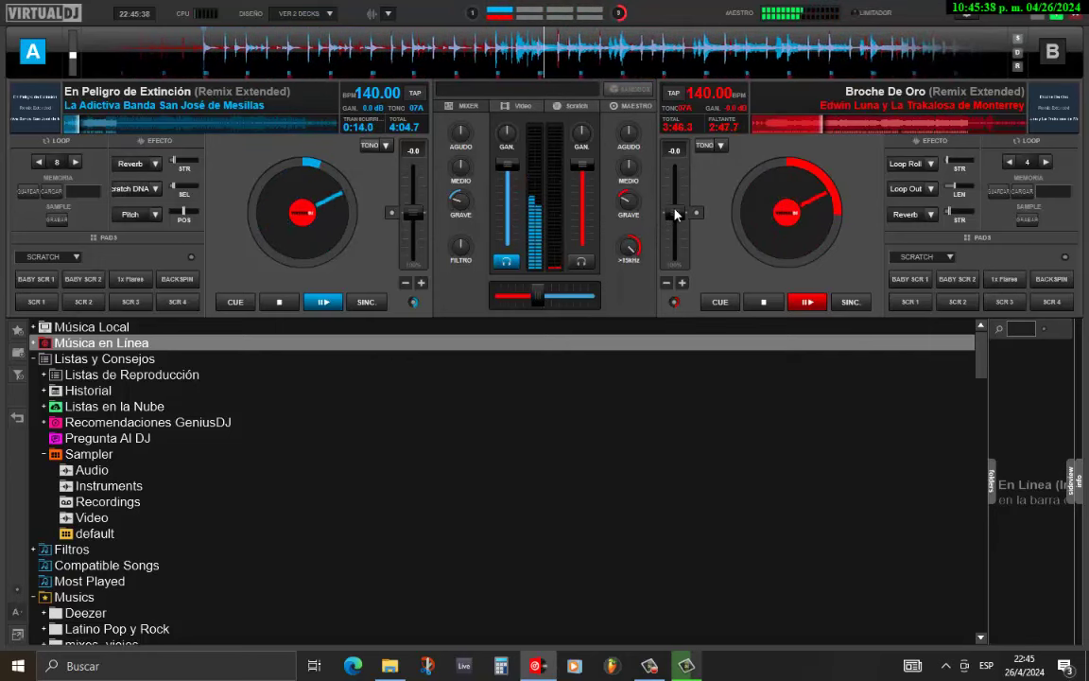
pyautogui.click(777, 302)
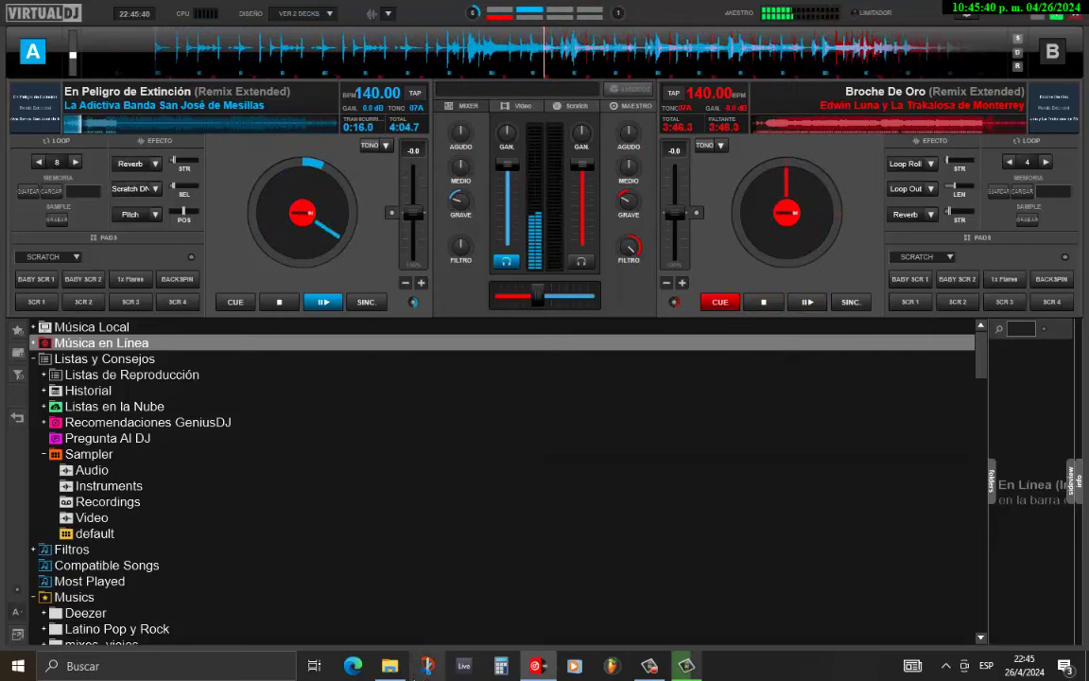
# Load La Mejor Versión De Mí from the folder onto deck B and start it in sync with deck A.
pyautogui.click(396, 673)
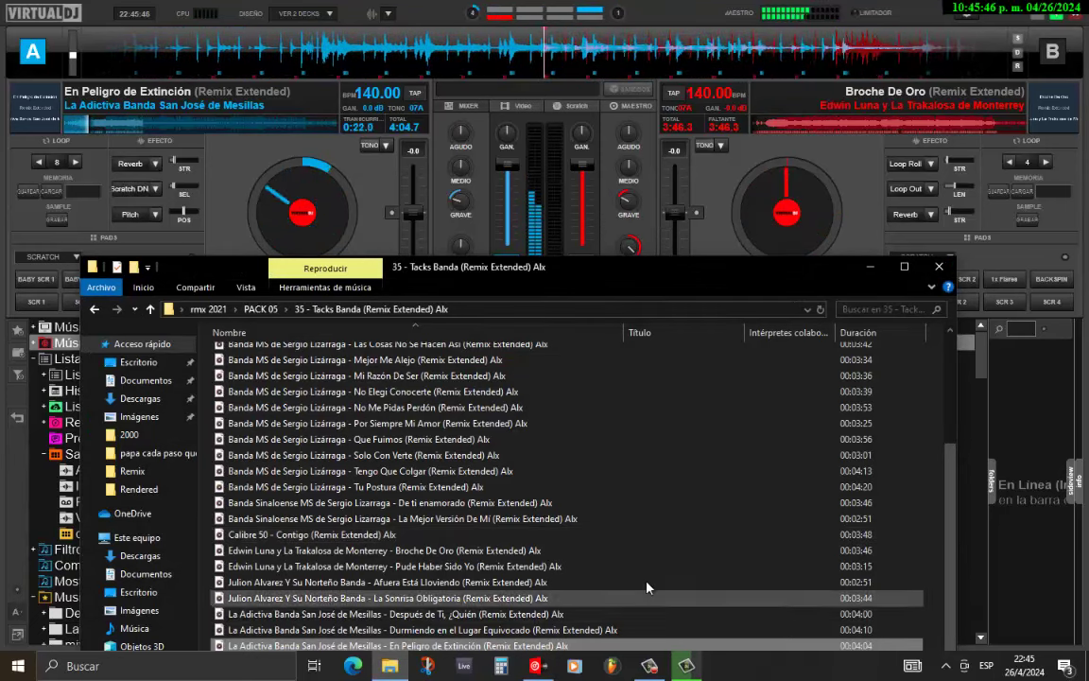
pyautogui.moveTo(521, 523); pyautogui.dragTo(787, 180)
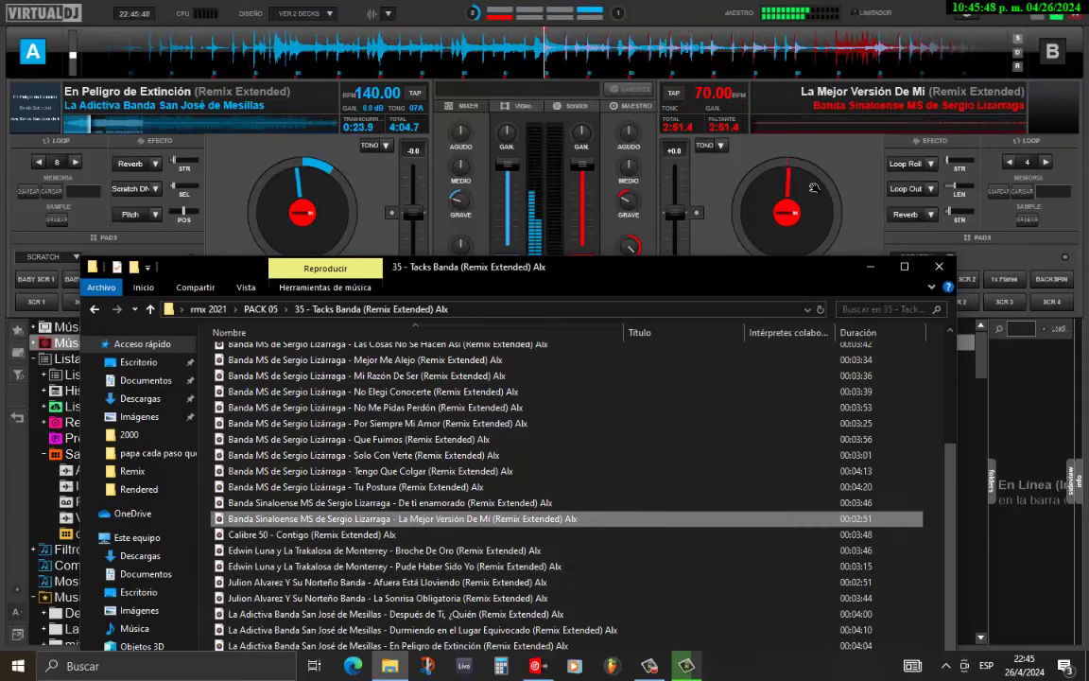
pyautogui.click(772, 177)
pyautogui.click(796, 301)
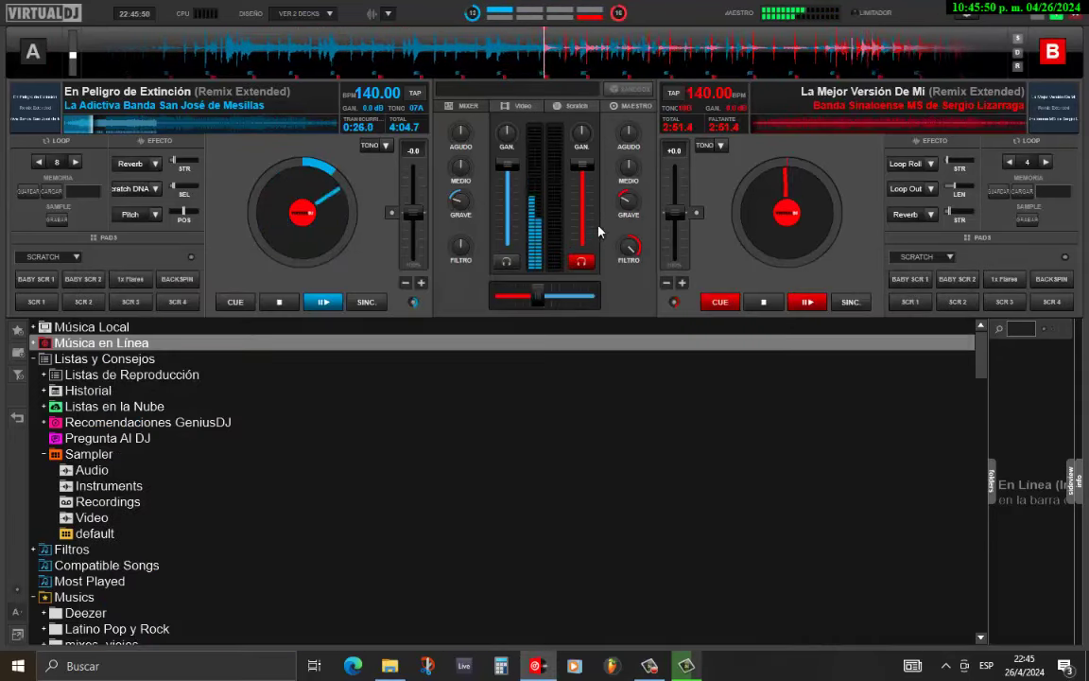
pyautogui.click(850, 302)
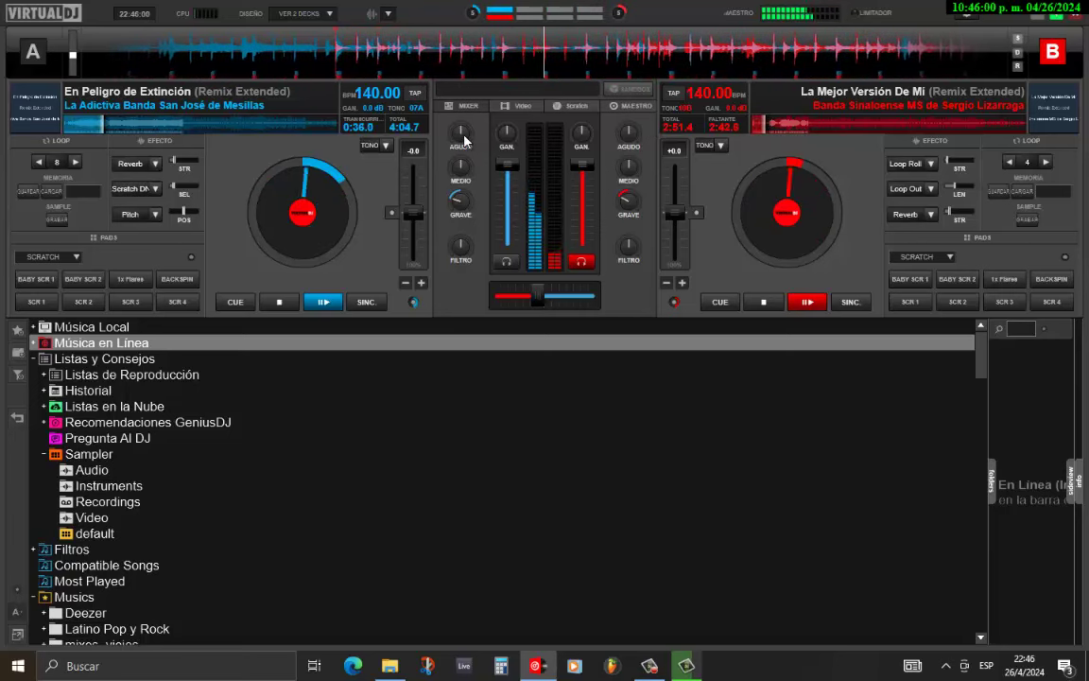
# Fade out and stop En Peligro de Extinción by cutting deck A's treble and sweeping its filter up, resetting both controls.
pyautogui.moveTo(464, 138); pyautogui.dragTo(454, 140)
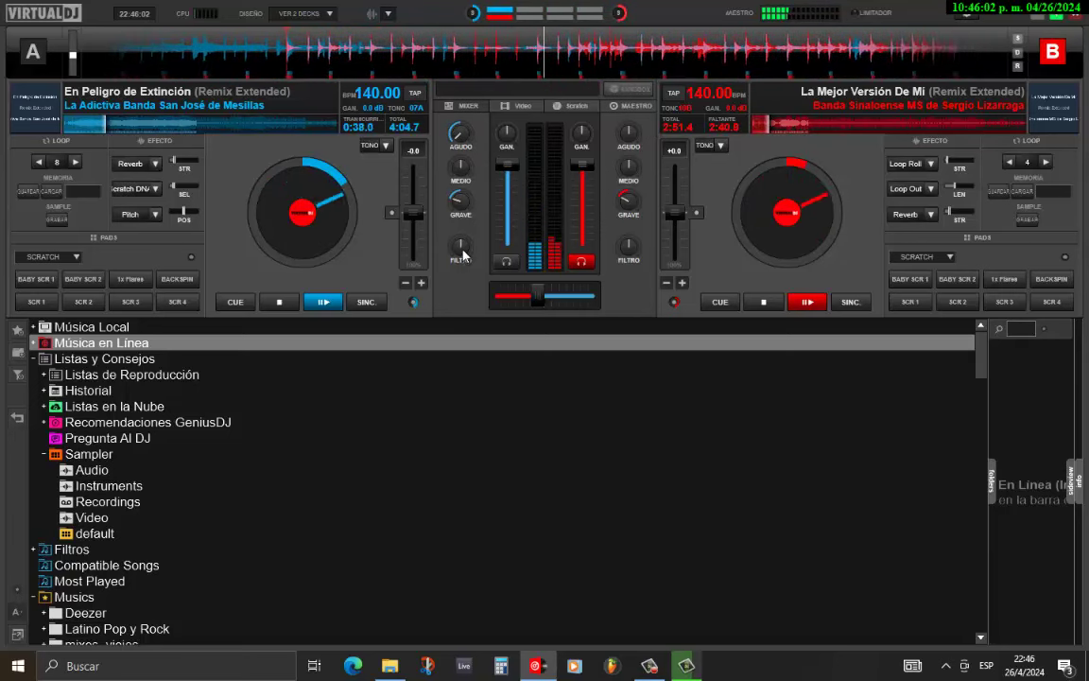
pyautogui.moveTo(460, 243); pyautogui.dragTo(500, 219)
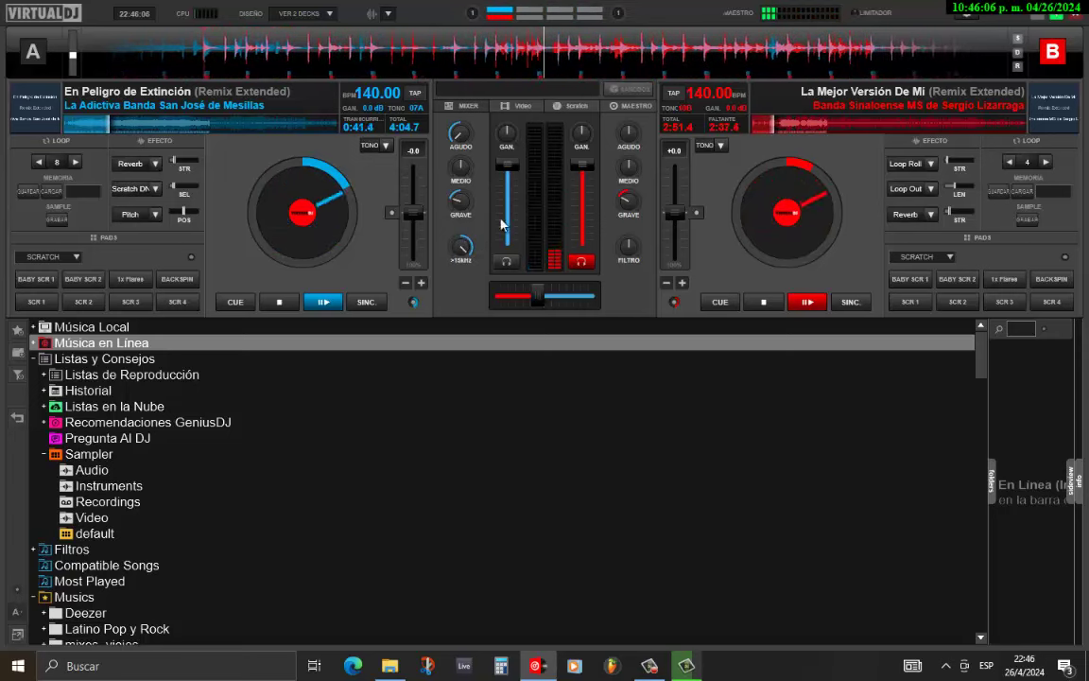
pyautogui.click(281, 301)
pyautogui.doubleClick(460, 139)
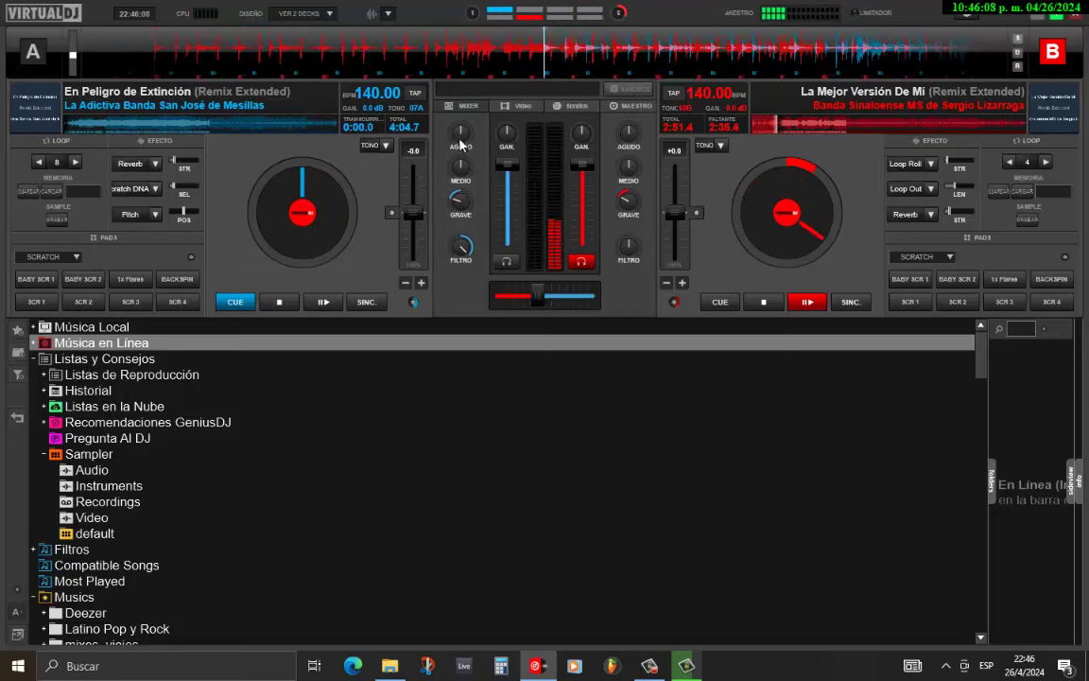
pyautogui.doubleClick(460, 243)
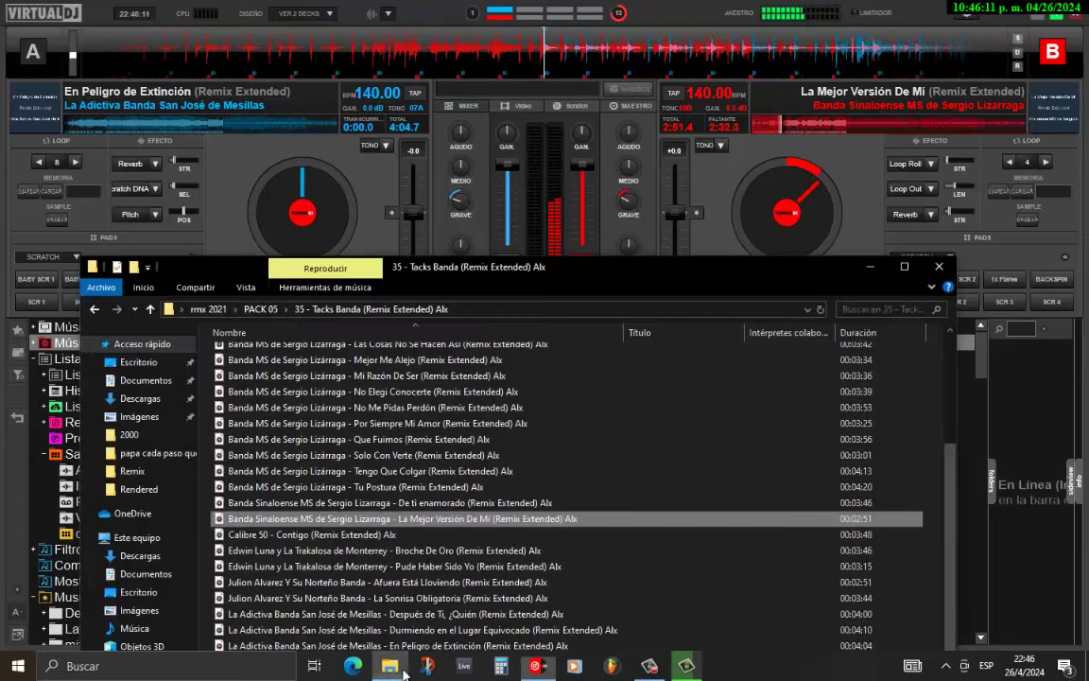
# Load Calidad Y Cantidad from the track folder onto deck A and start playing it.
pyautogui.click(389, 665)
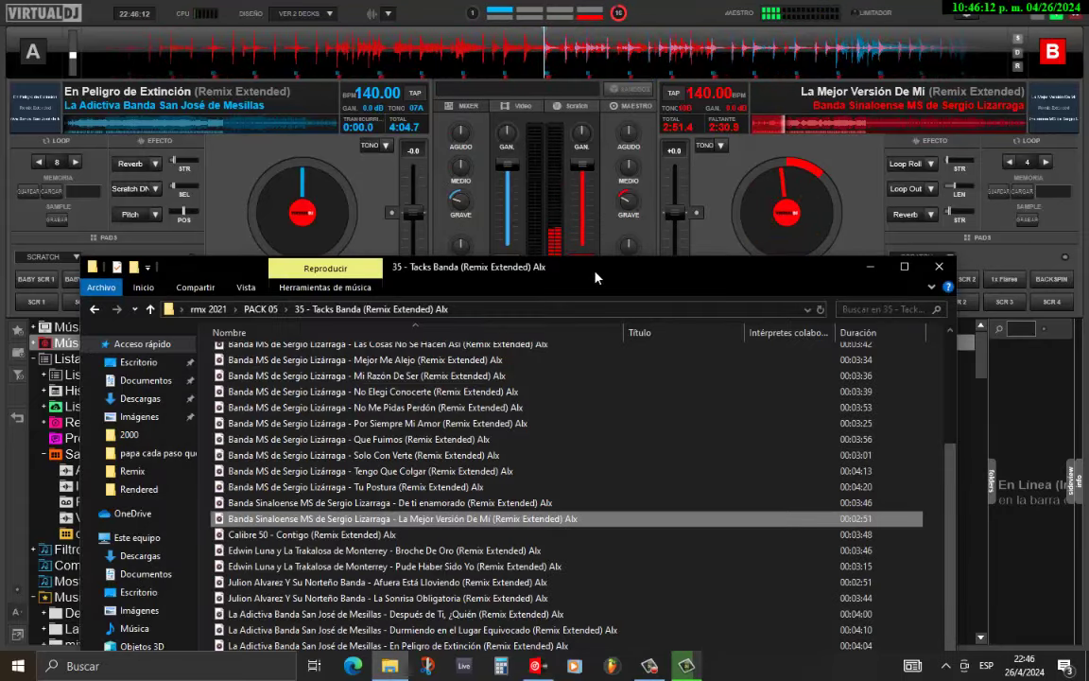
pyautogui.moveTo(529, 267); pyautogui.dragTo(574, 119)
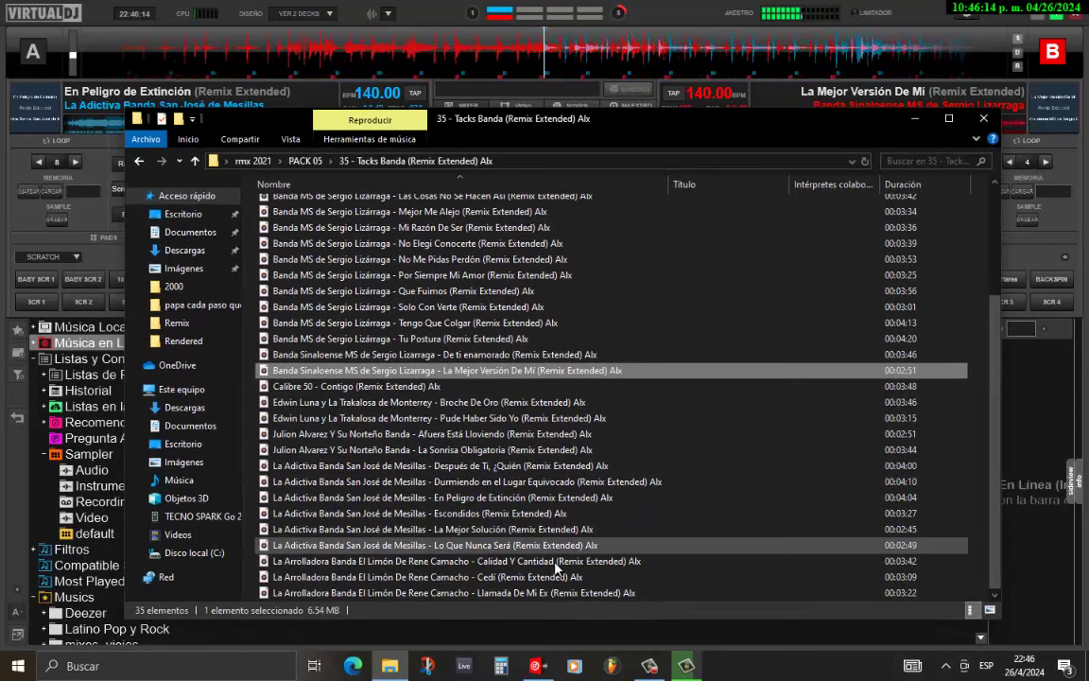
pyautogui.click(558, 563)
pyautogui.moveTo(557, 564); pyautogui.dragTo(94, 166)
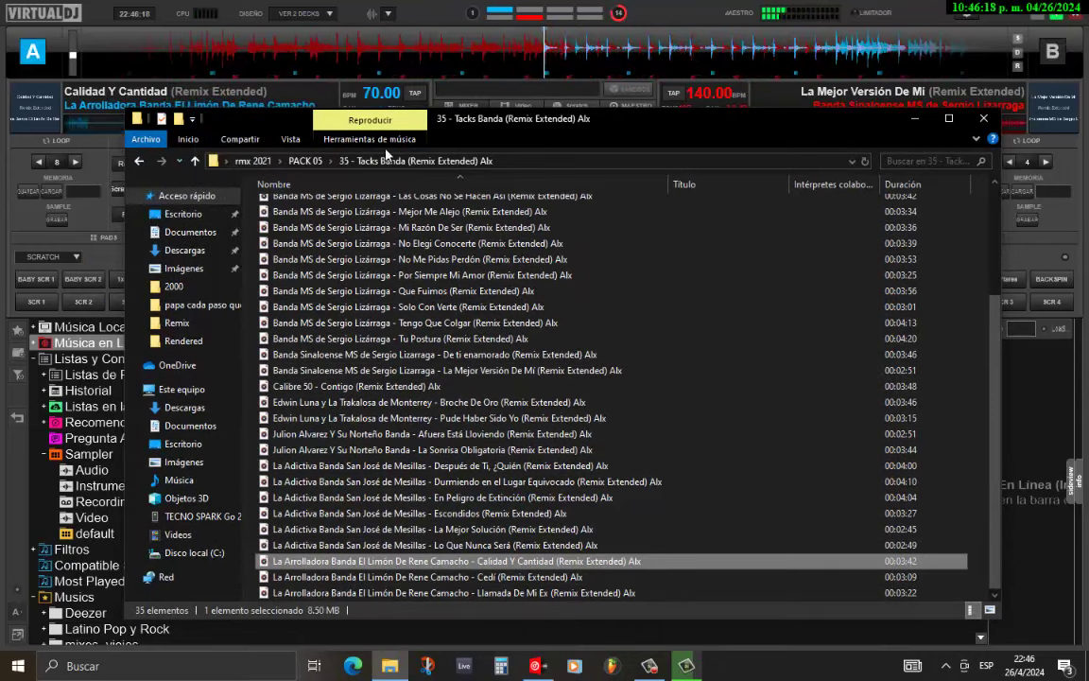
pyautogui.moveTo(865, 125); pyautogui.dragTo(847, 457)
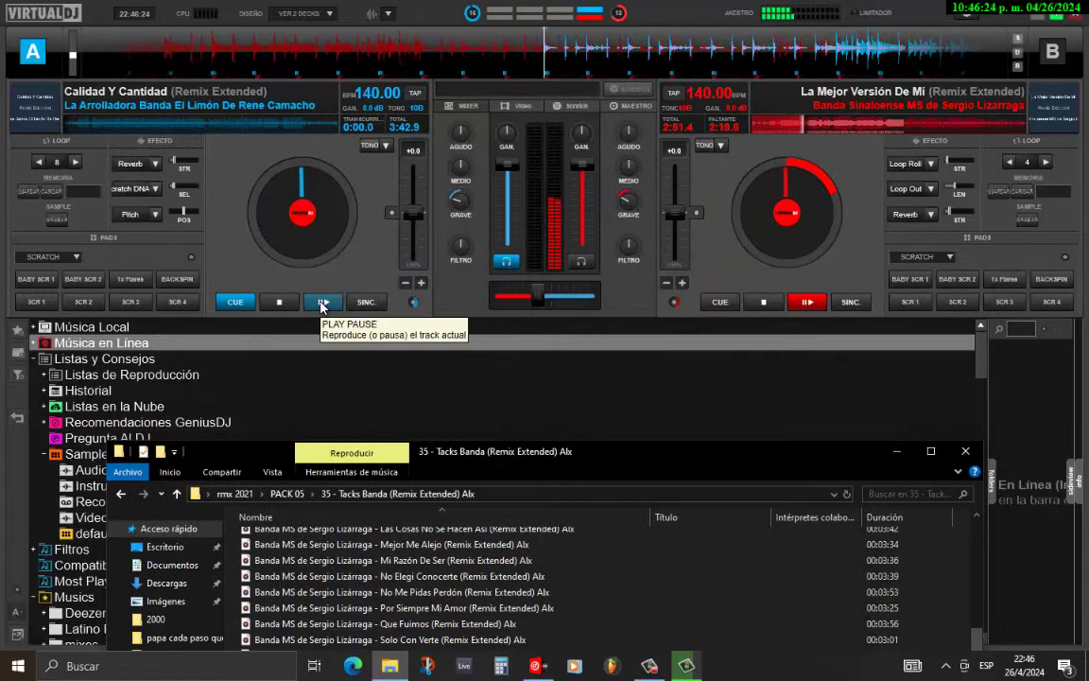
pyautogui.click(321, 302)
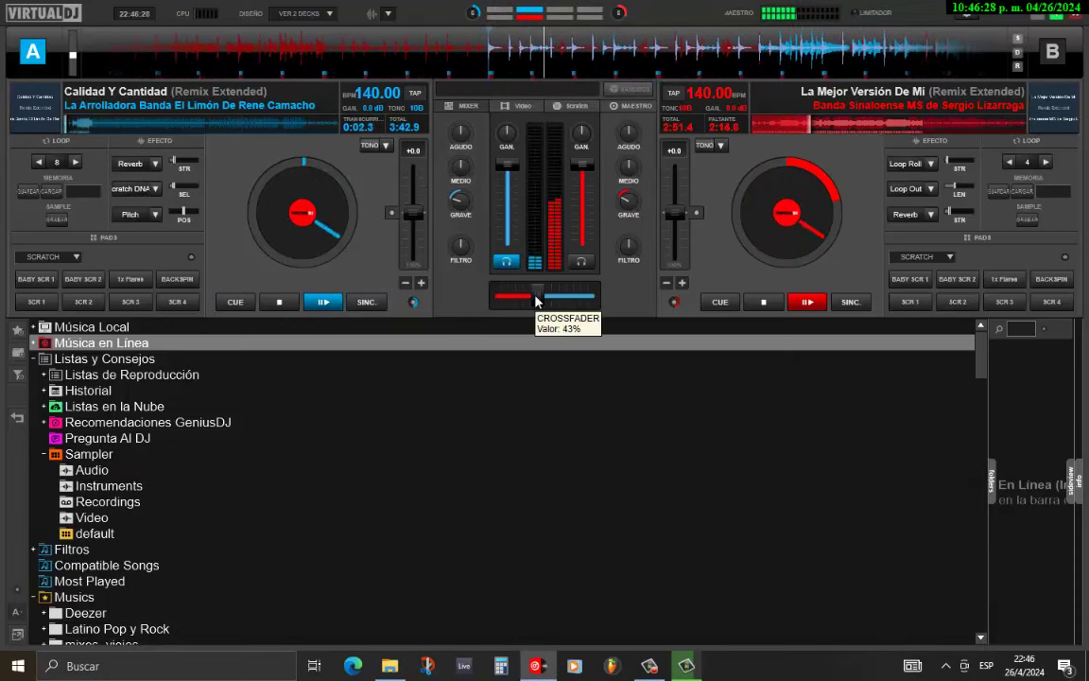
# Move the crossfader to the centre, then fade out La Mejor Versión De Mí with deck B's filter and stop it.
pyautogui.moveTo(536, 300)
pyautogui.mouseDown()
pyautogui.moveTo(565, 305)
pyautogui.moveTo(542, 302)
pyautogui.mouseUp()
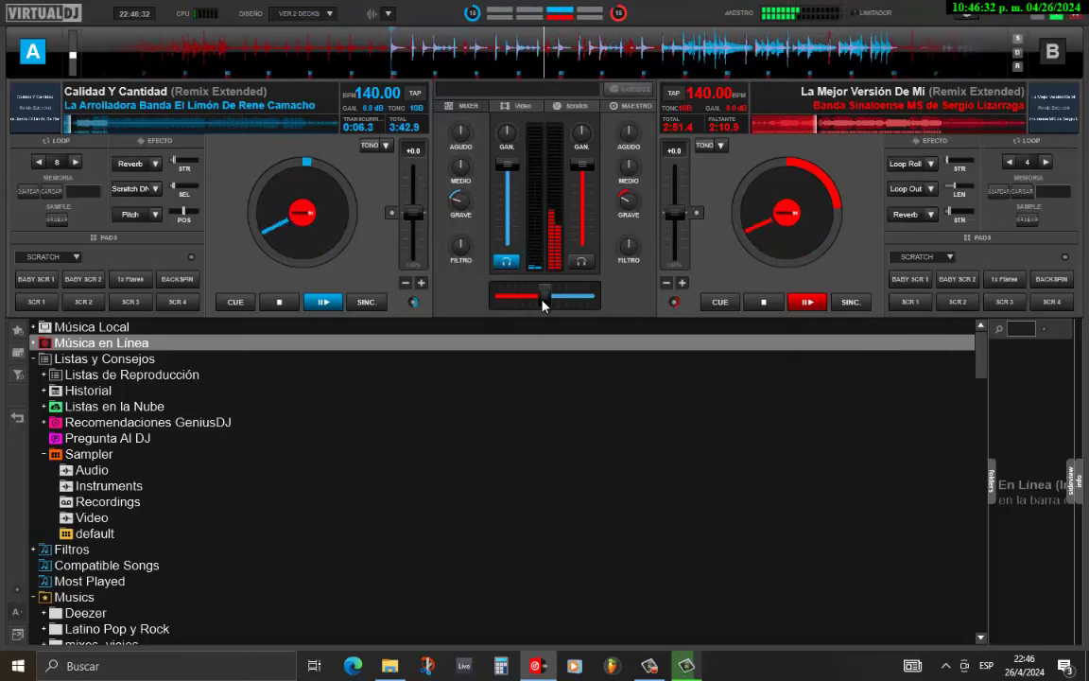
pyautogui.moveTo(627, 257); pyautogui.dragTo(672, 202)
pyautogui.click(763, 303)
# Load No Elegi Conocerte from the track folder onto deck B.
pyautogui.click(390, 665)
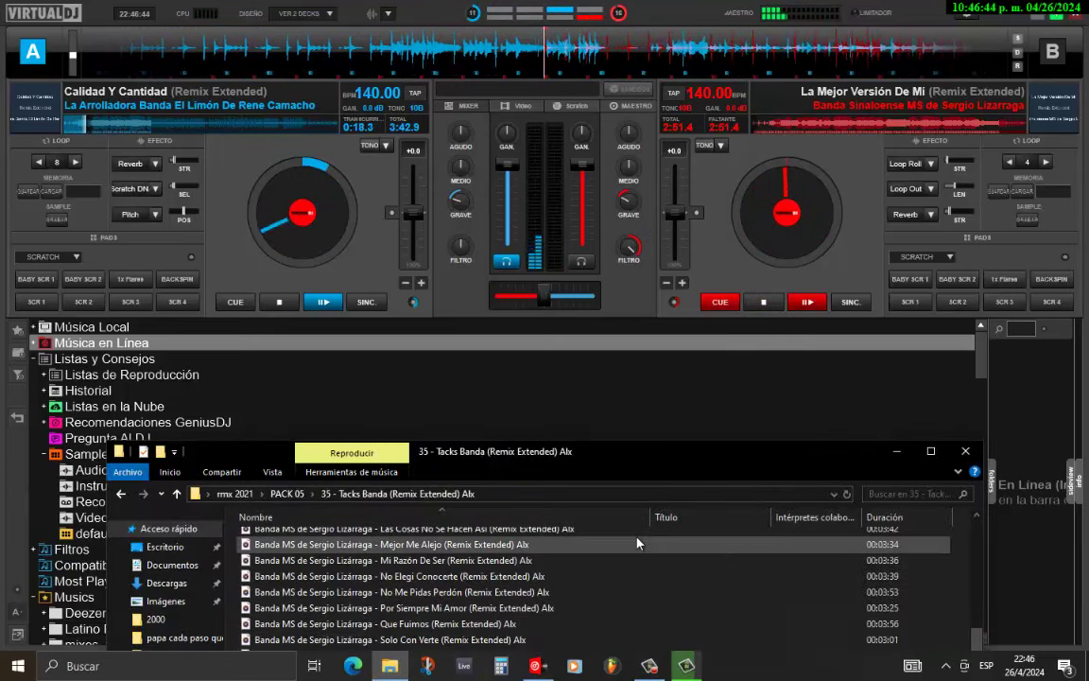
pyautogui.click(484, 580)
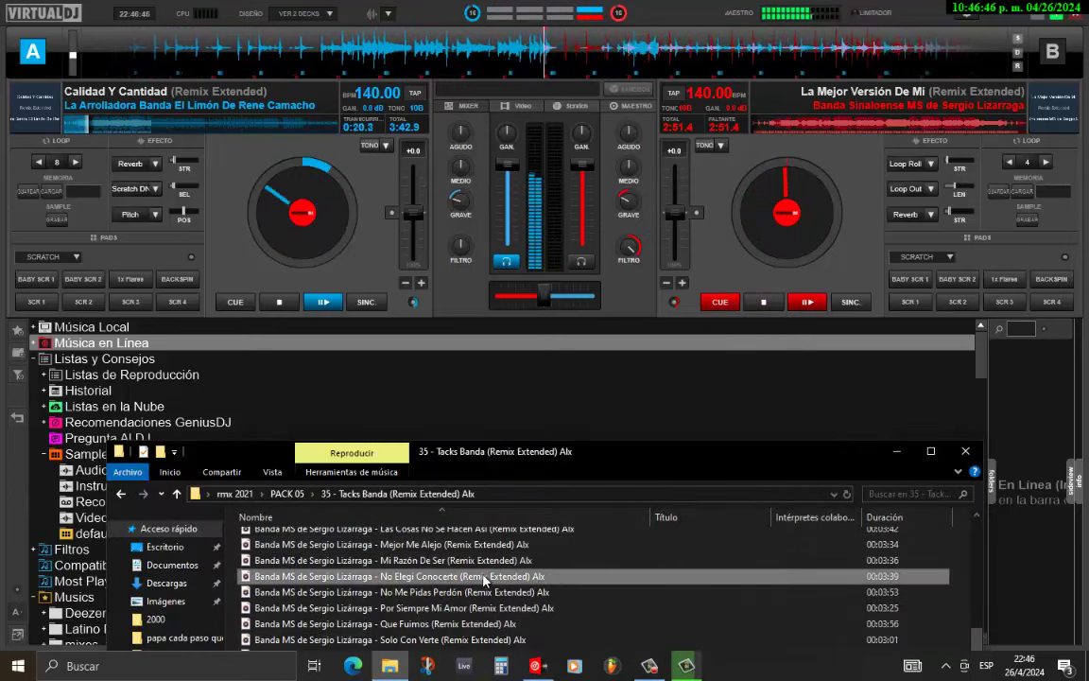
pyautogui.moveTo(484, 580); pyautogui.dragTo(752, 104)
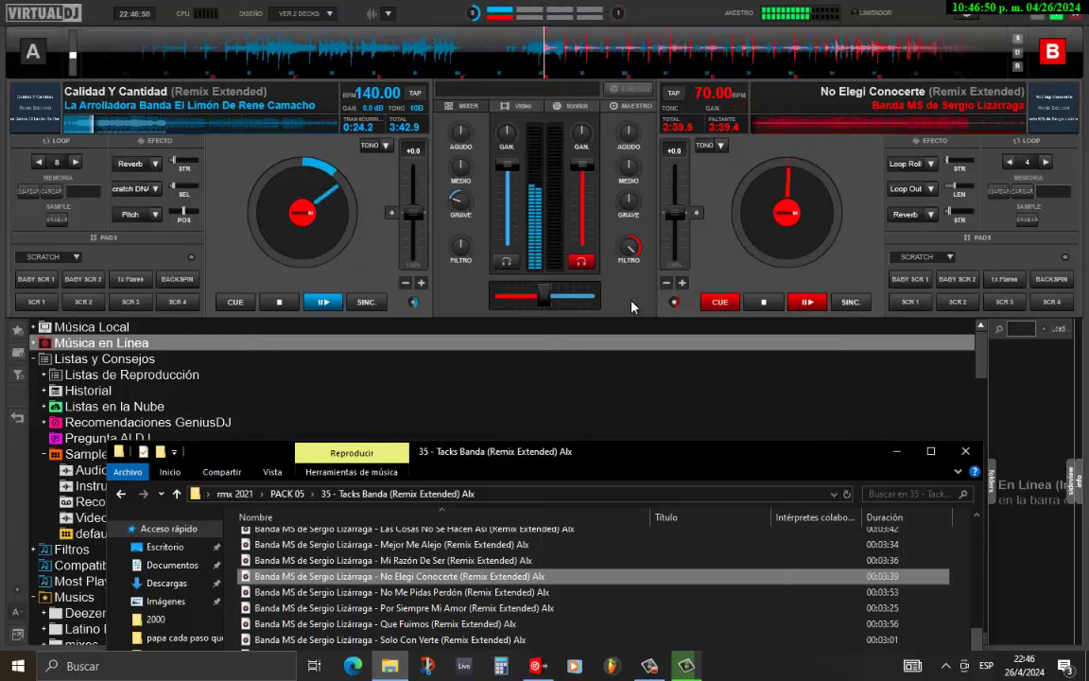
# With the crossfader moved fully to deck A, lower deck B's bass, reset its filter and start No Elegi Conocerte.
pyautogui.moveTo(541, 297); pyautogui.dragTo(493, 298)
pyautogui.doubleClick(629, 201)
pyautogui.doubleClick(630, 249)
pyautogui.press('space')
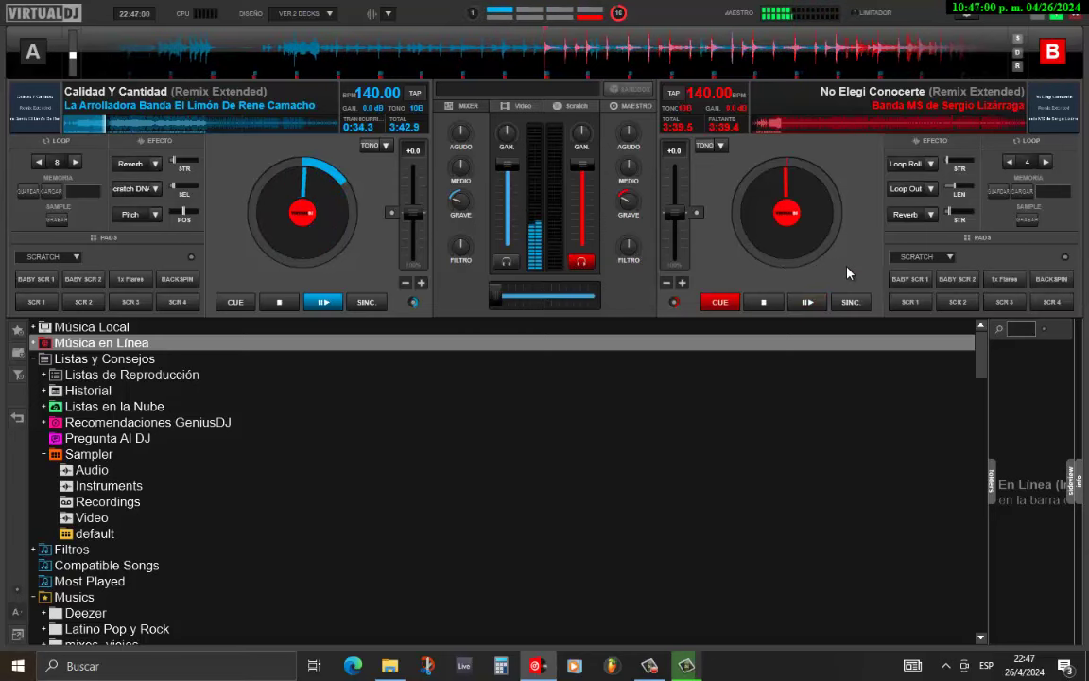
pyautogui.click(818, 307)
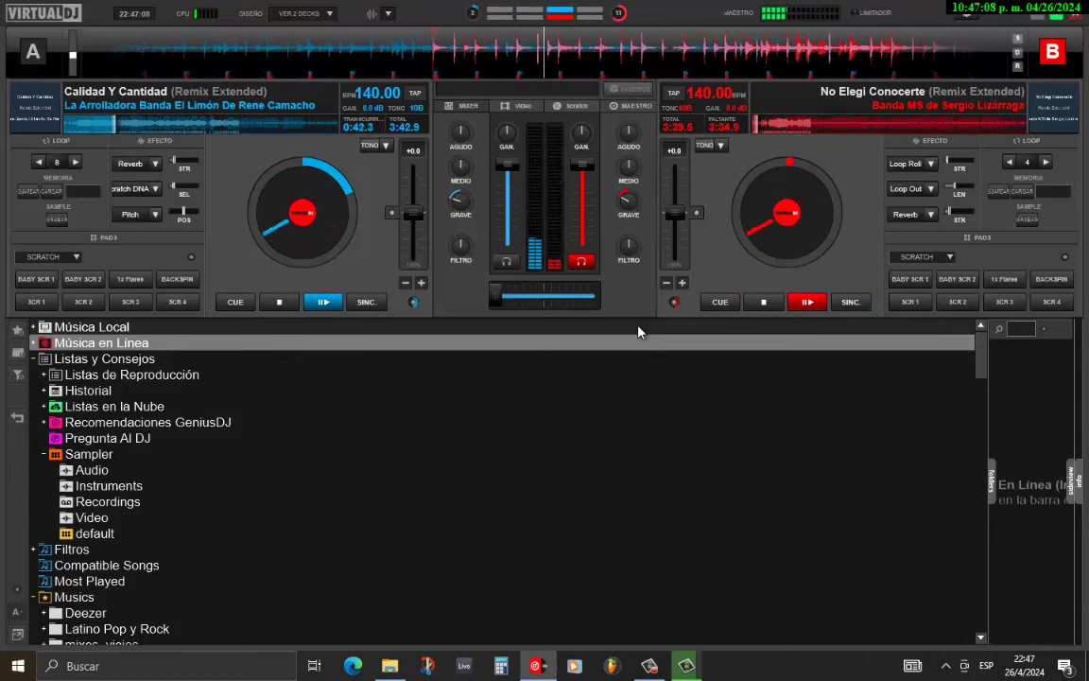
# Blend the crossfader to the centre, sweep deck A's filter up and stop Calidad Y Cantidad.
pyautogui.moveTo(495, 296); pyautogui.dragTo(544, 299)
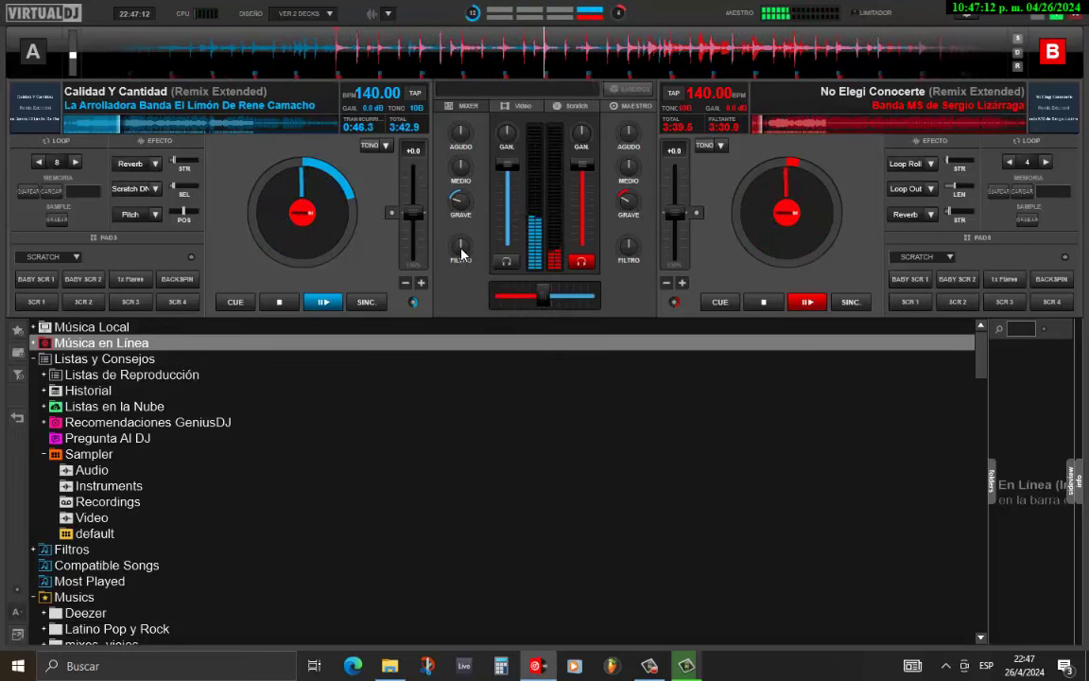
pyautogui.moveTo(463, 253); pyautogui.dragTo(508, 219)
pyautogui.click(283, 302)
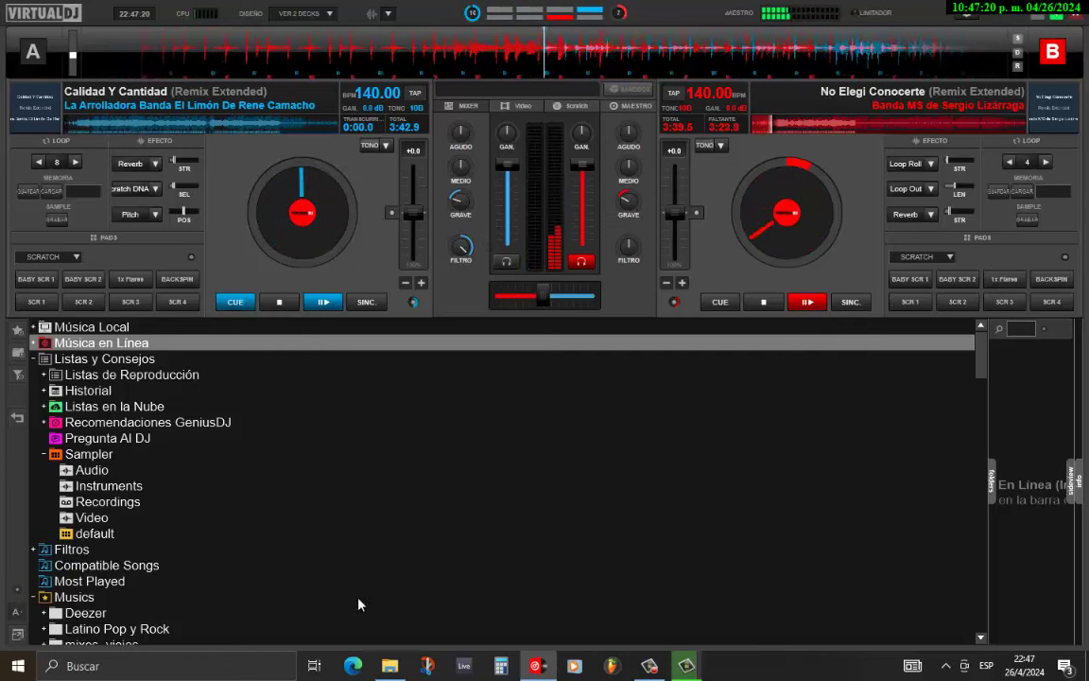
# Load Olvidarte, Cómo from the folder onto deck A, start playing it and reset the deck's filter.
pyautogui.click(390, 666)
pyautogui.scroll(3, 402, 567)
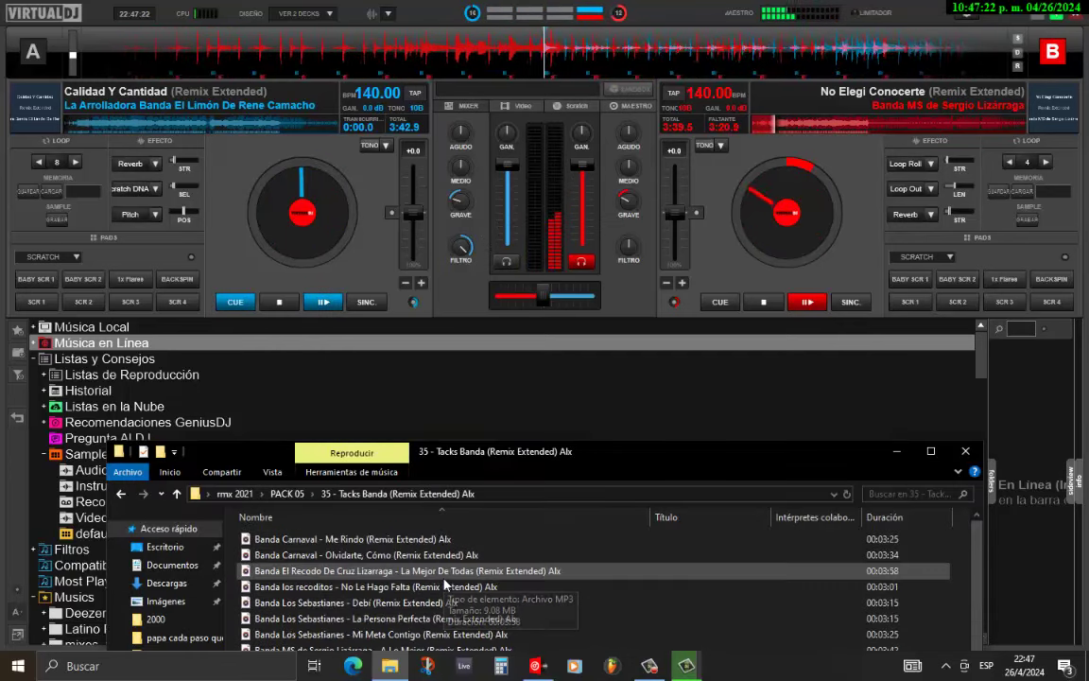
pyautogui.moveTo(378, 555); pyautogui.dragTo(316, 245)
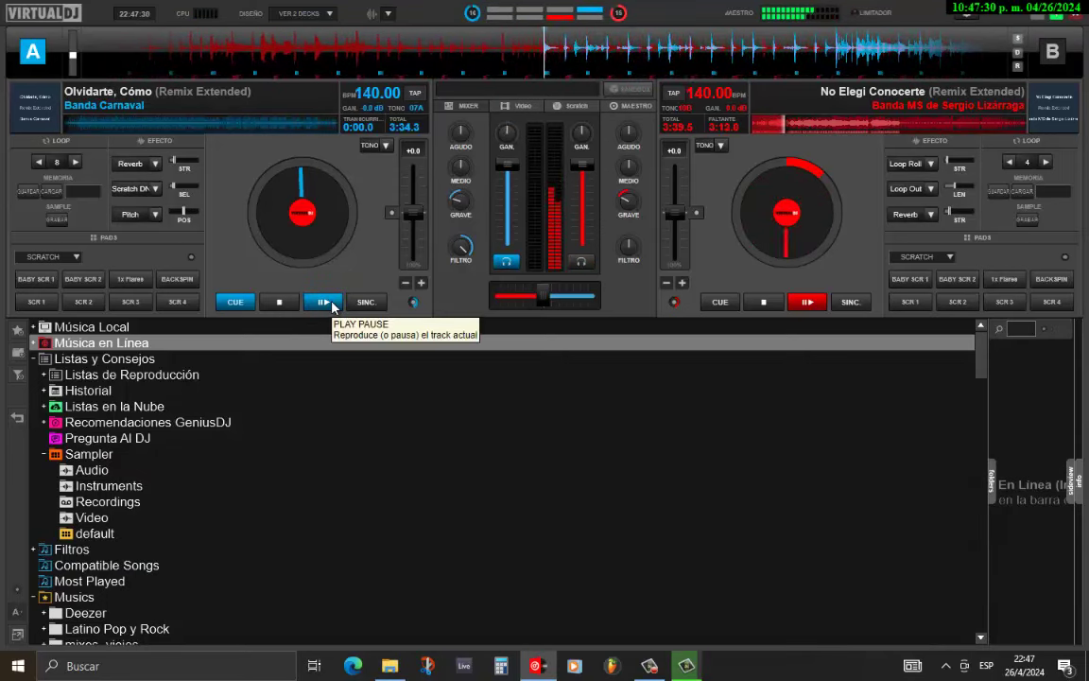
pyautogui.click(324, 303)
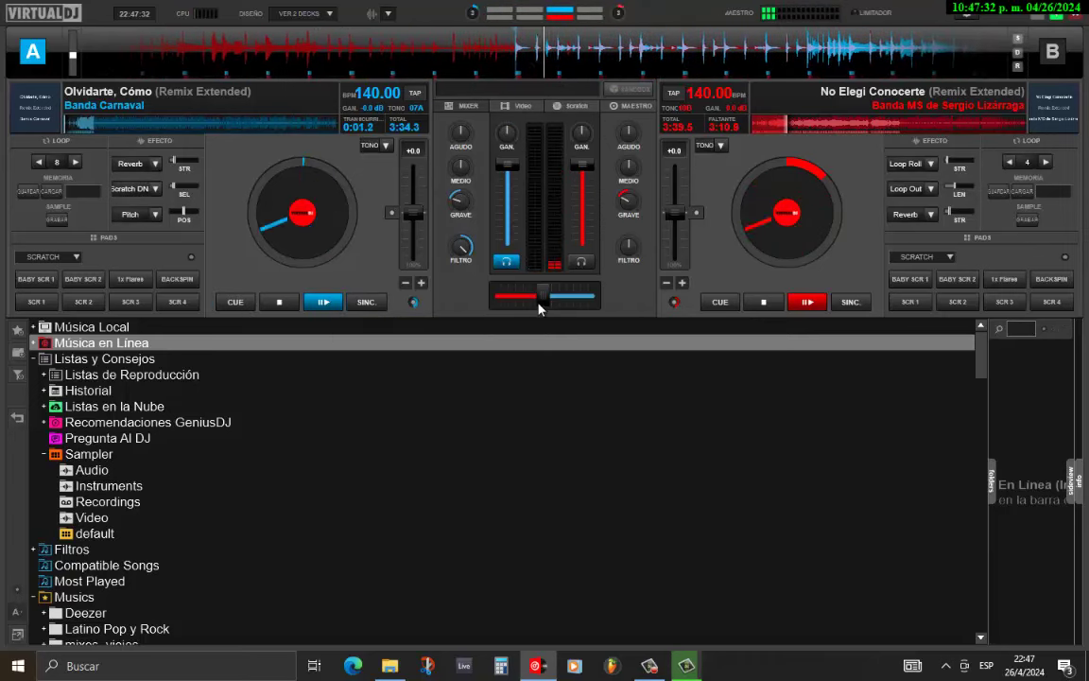
pyautogui.doubleClick(461, 248)
# Fade out No Elegi Conocerte with deck B's filter, stop it and move the crossfader fully to deck A.
pyautogui.moveTo(628, 243); pyautogui.dragTo(642, 243)
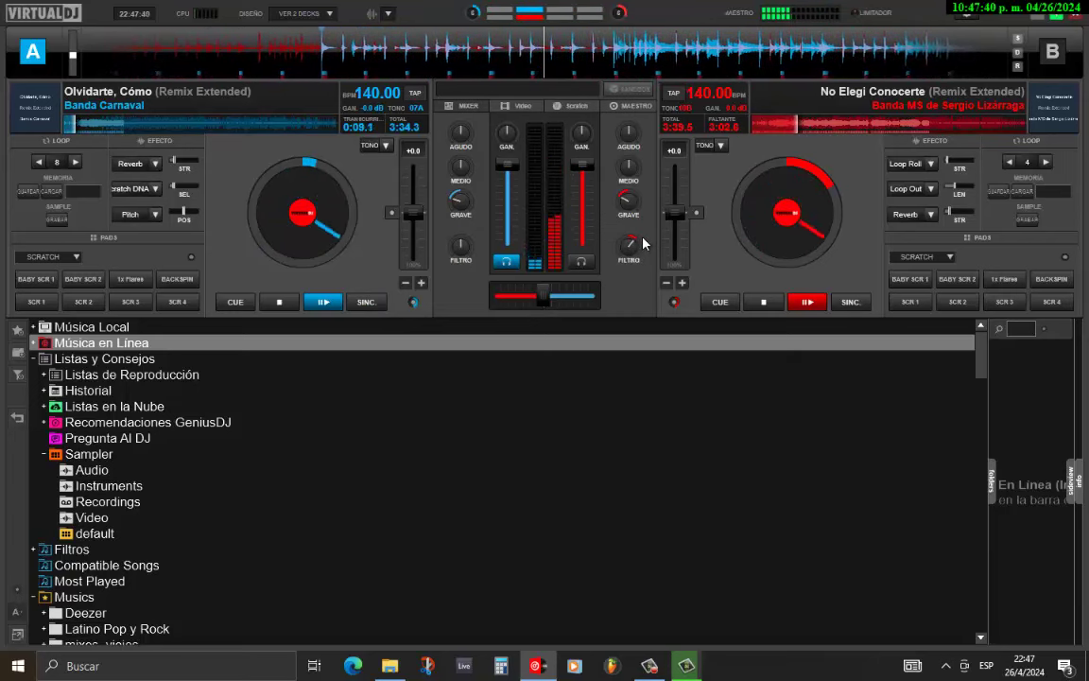
pyautogui.moveTo(646, 242); pyautogui.dragTo(671, 207)
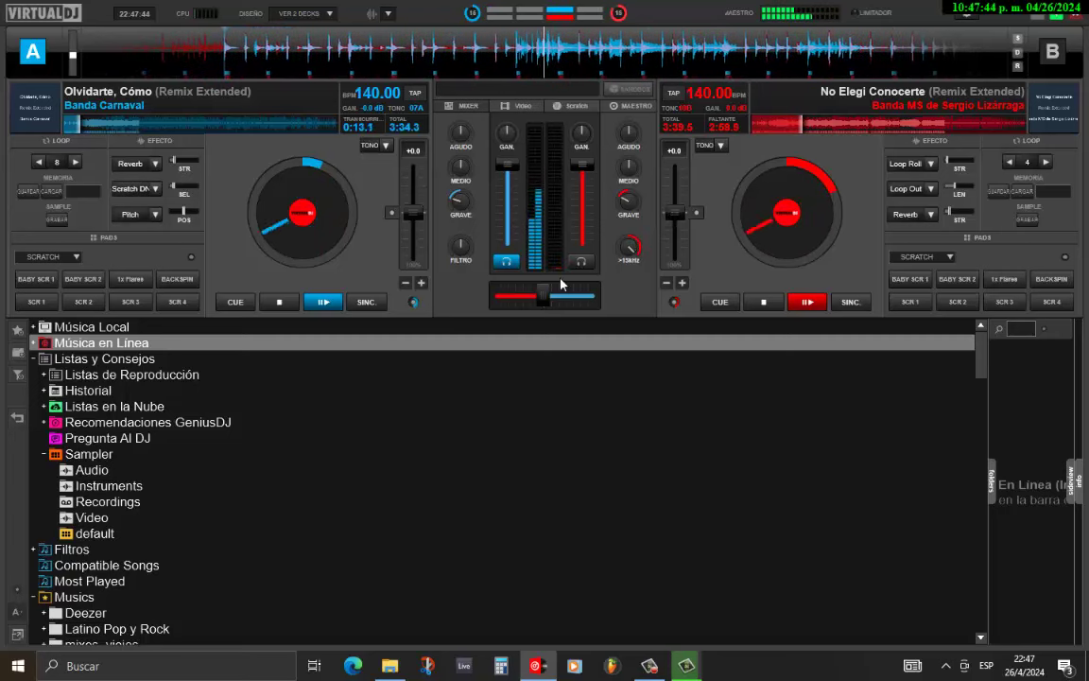
pyautogui.click(763, 301)
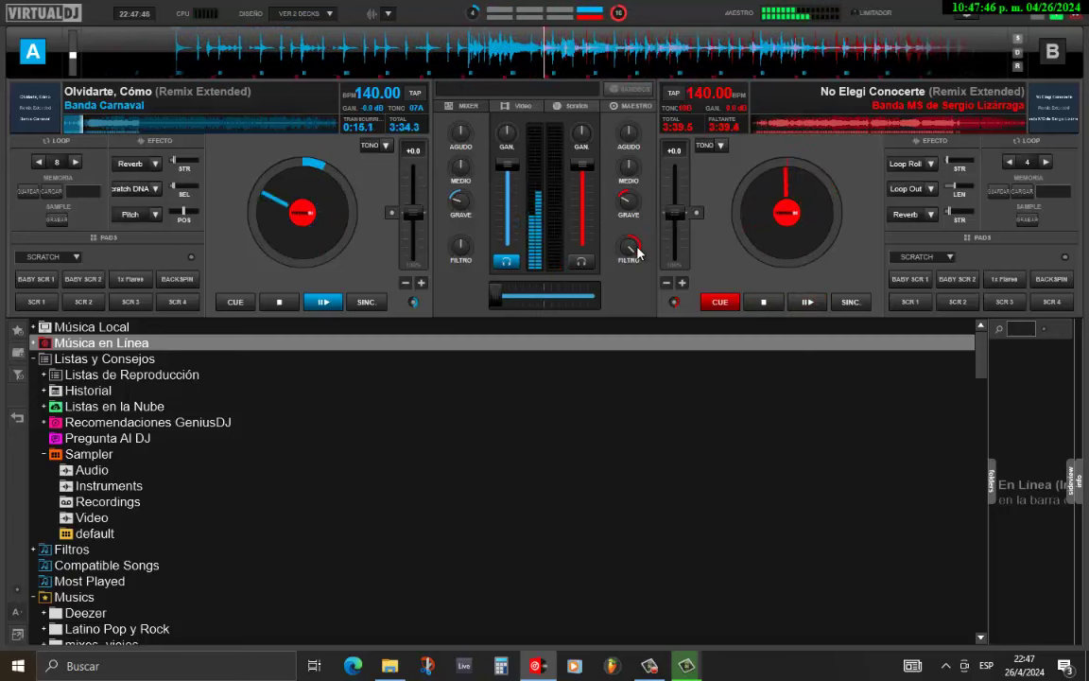
# Load Mi Razón De Ser from the track folder onto deck B.
pyautogui.click(390, 669)
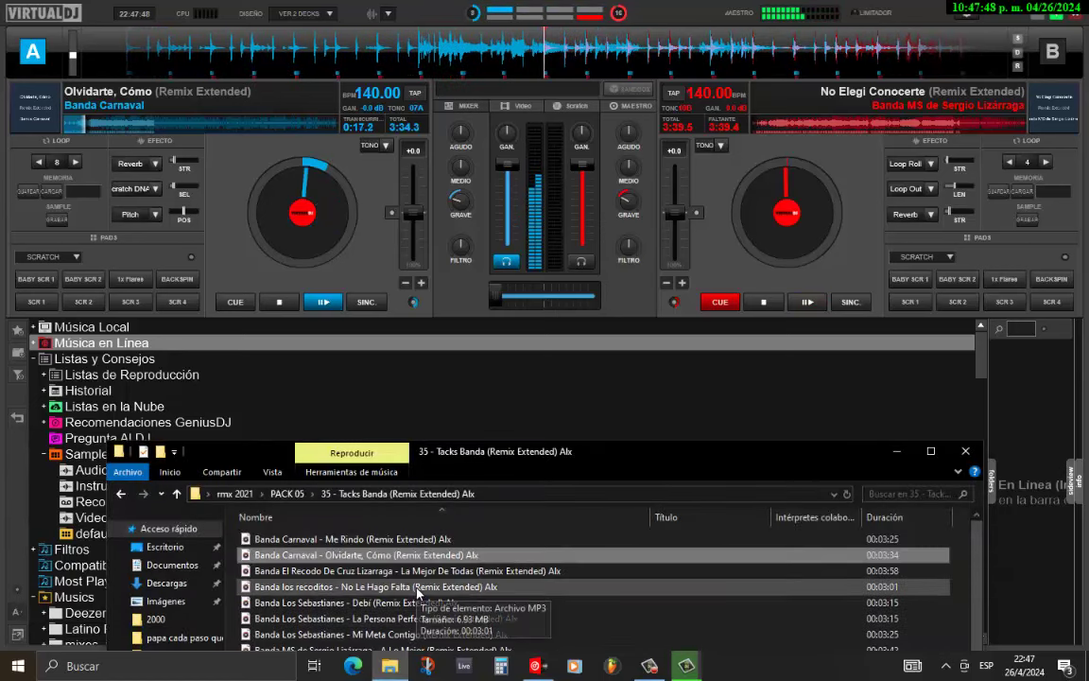
pyautogui.scroll(-7, 417, 592)
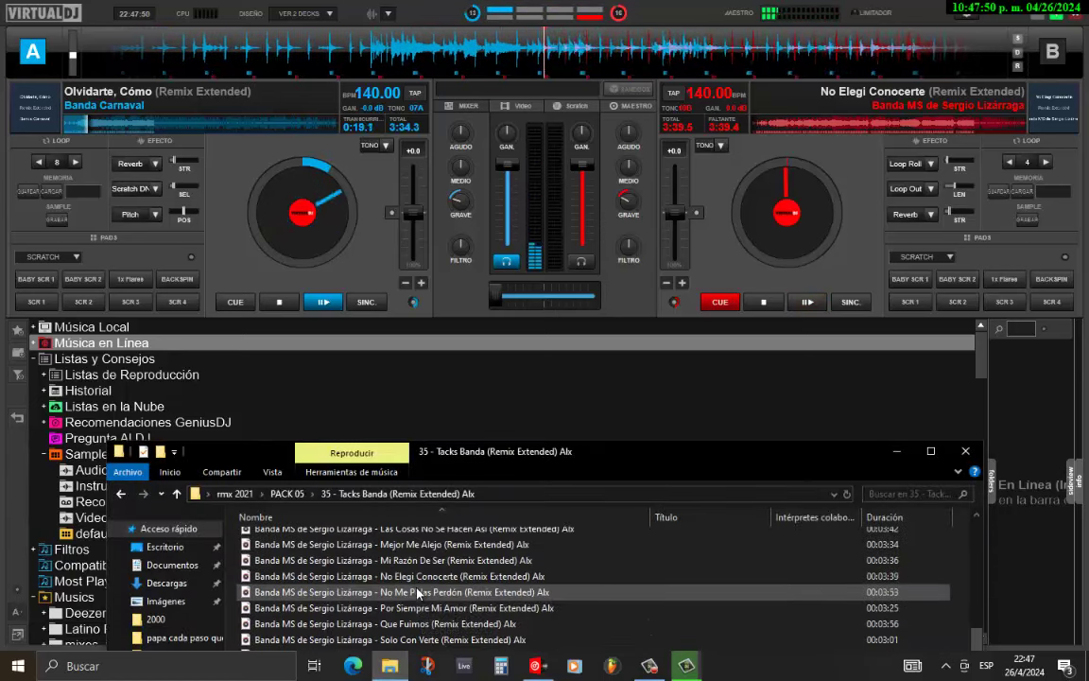
pyautogui.moveTo(469, 564); pyautogui.dragTo(798, 242)
pyautogui.click(848, 268)
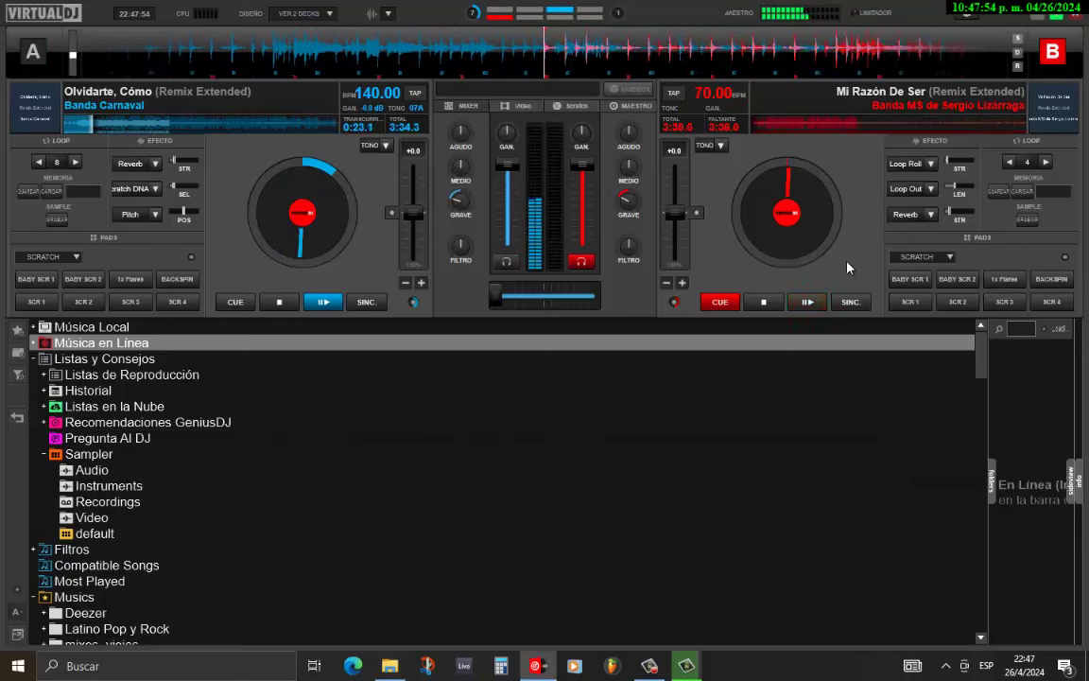
# Start Mi Razón De Ser in sync on deck B and blend the crossfader to the centre.
pyautogui.click(806, 303)
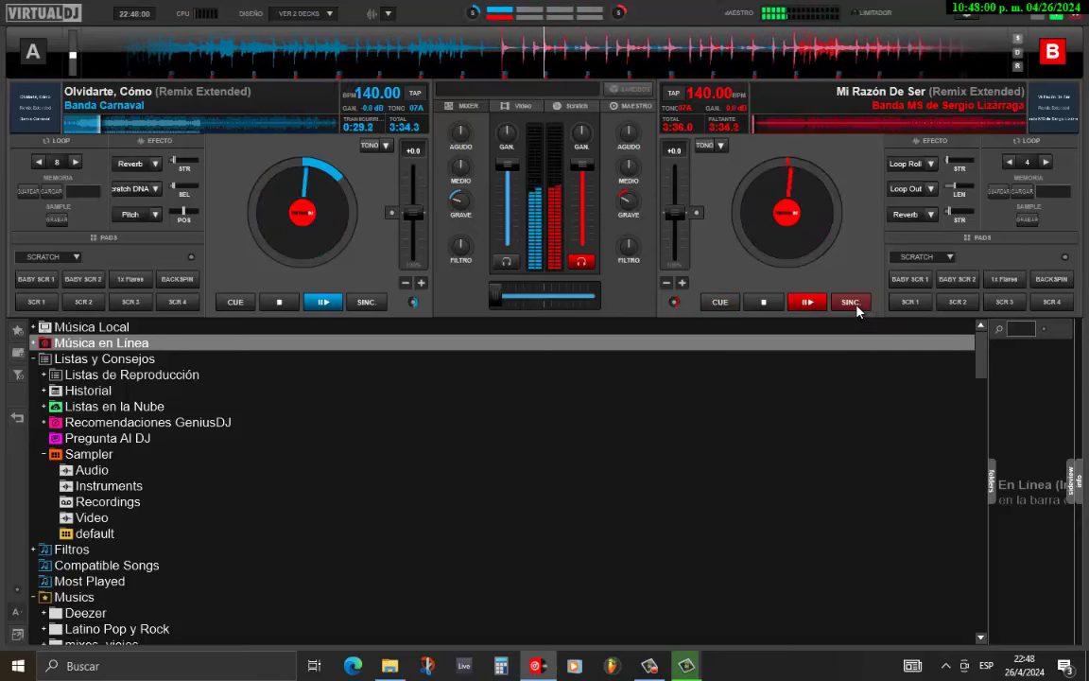
pyautogui.moveTo(495, 297); pyautogui.dragTo(544, 294)
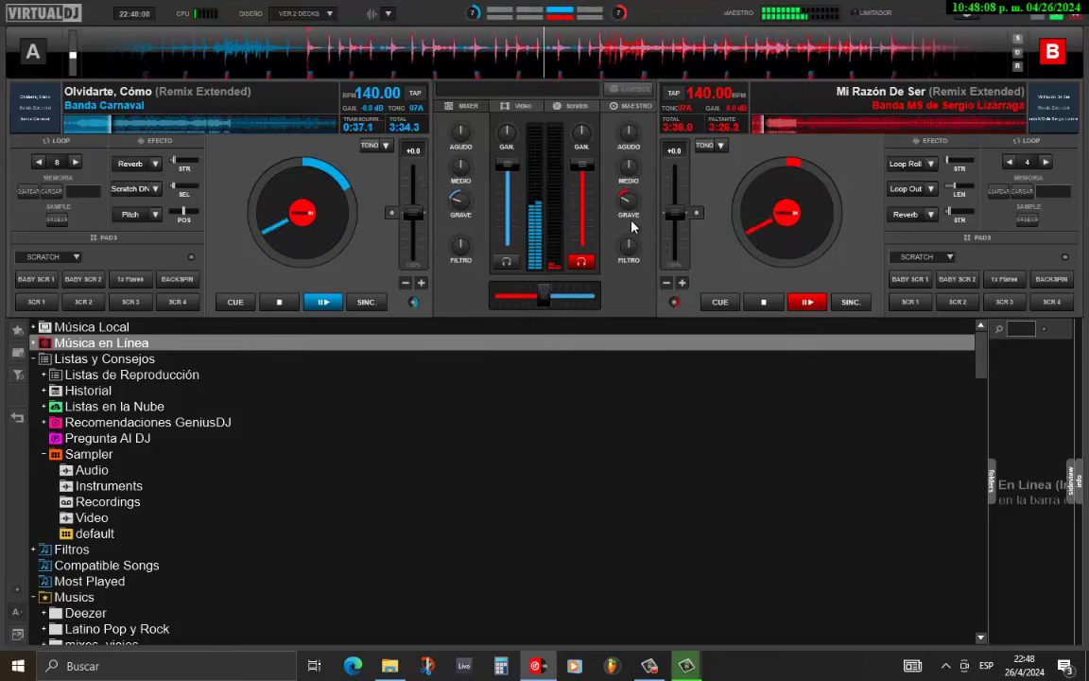
# Fade out Olvidarte, Cómo with deck A's filter and stop Mi Razón De Ser on deck B.
pyautogui.moveTo(459, 243); pyautogui.dragTo(475, 241)
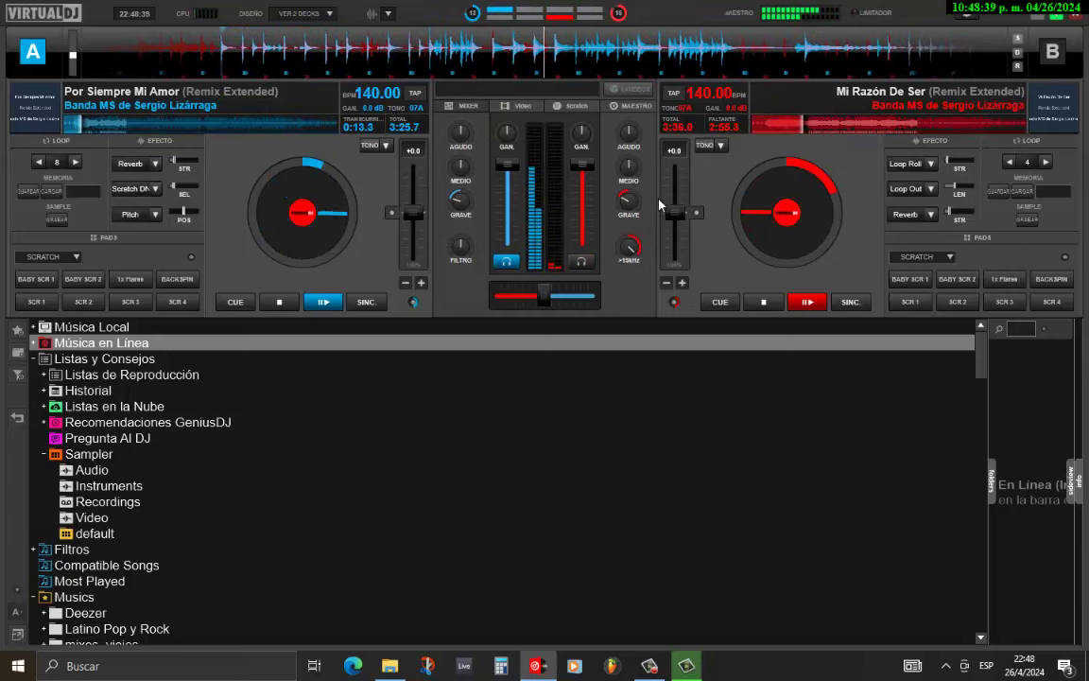
pyautogui.click(719, 301)
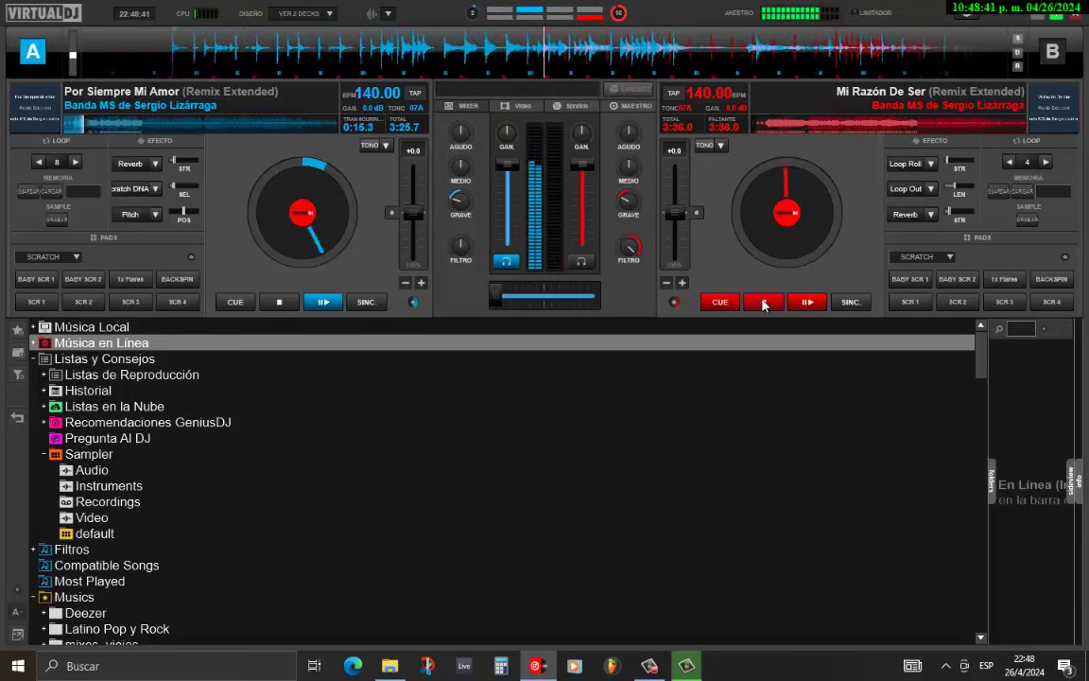
# Load Solo Con Verte from the track folder onto deck B.
pyautogui.click(389, 666)
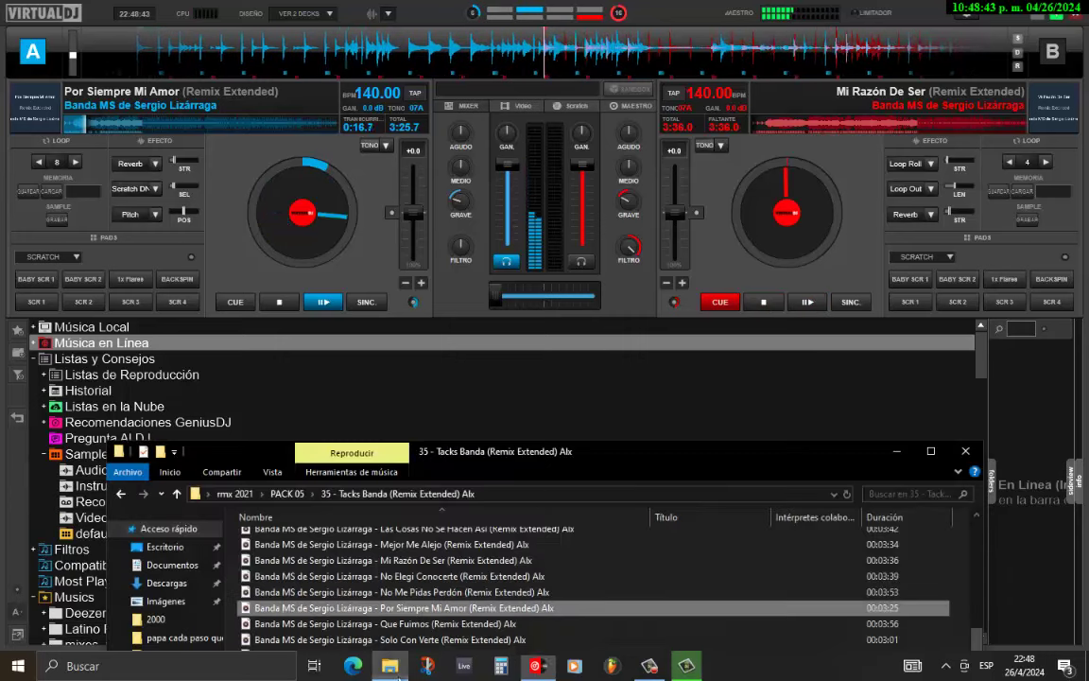
pyautogui.click(519, 627)
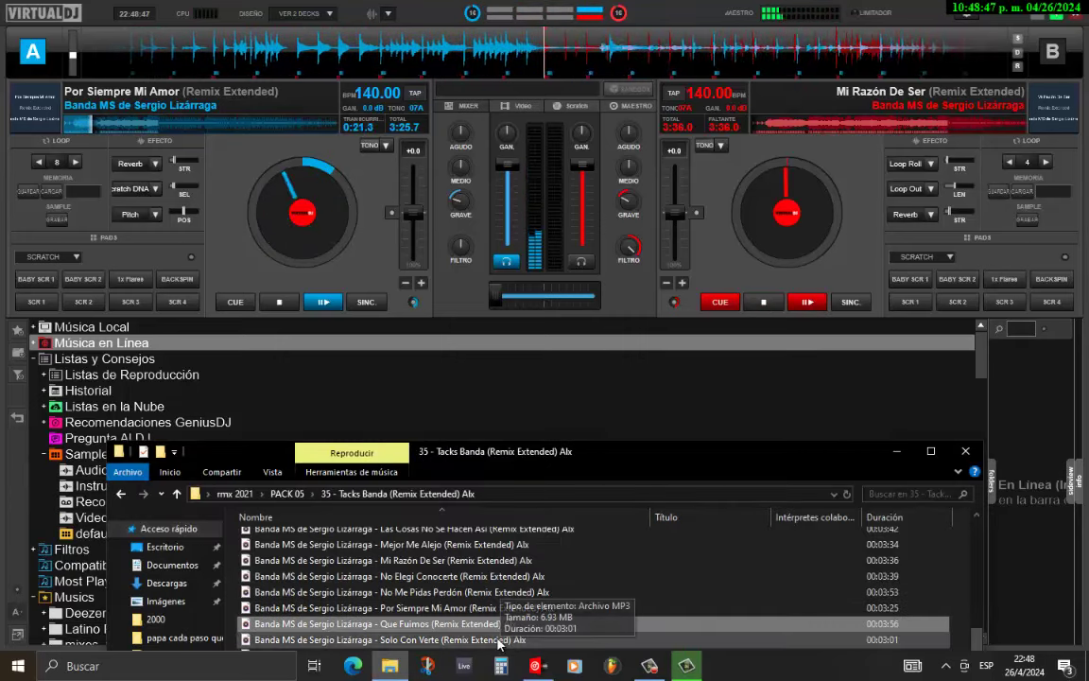
pyautogui.click(498, 640)
pyautogui.moveTo(783, 189); pyautogui.dragTo(785, 192)
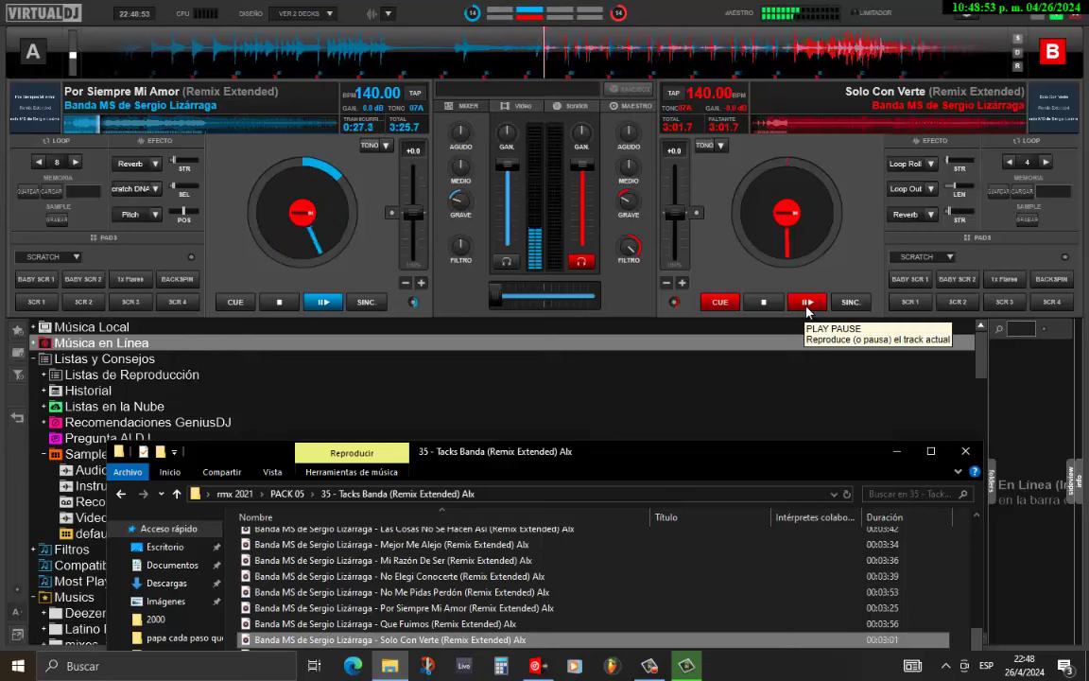
# Start Solo Con Verte in sync on deck B and blend the crossfader to the centre.
pyautogui.click(808, 304)
pyautogui.moveTo(522, 300); pyautogui.dragTo(537, 297)
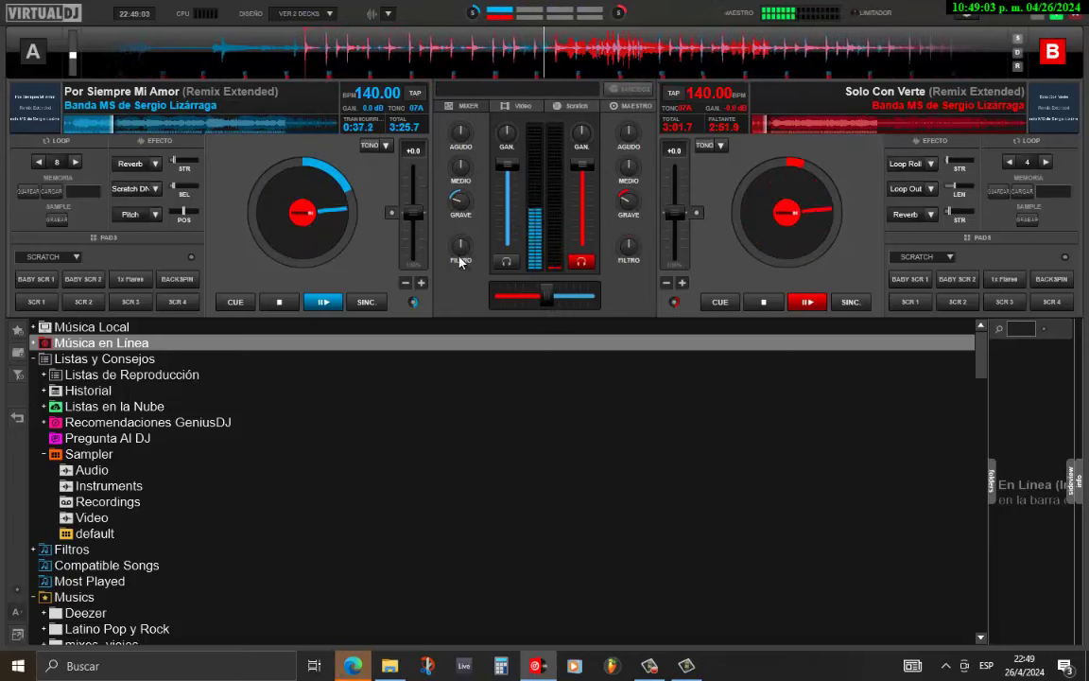
# Fade out Por Siempre Mi Amor with deck A's filter, moving the crossfader fully to deck B and stopping deck A.
pyautogui.moveTo(456, 255); pyautogui.dragTo(524, 225)
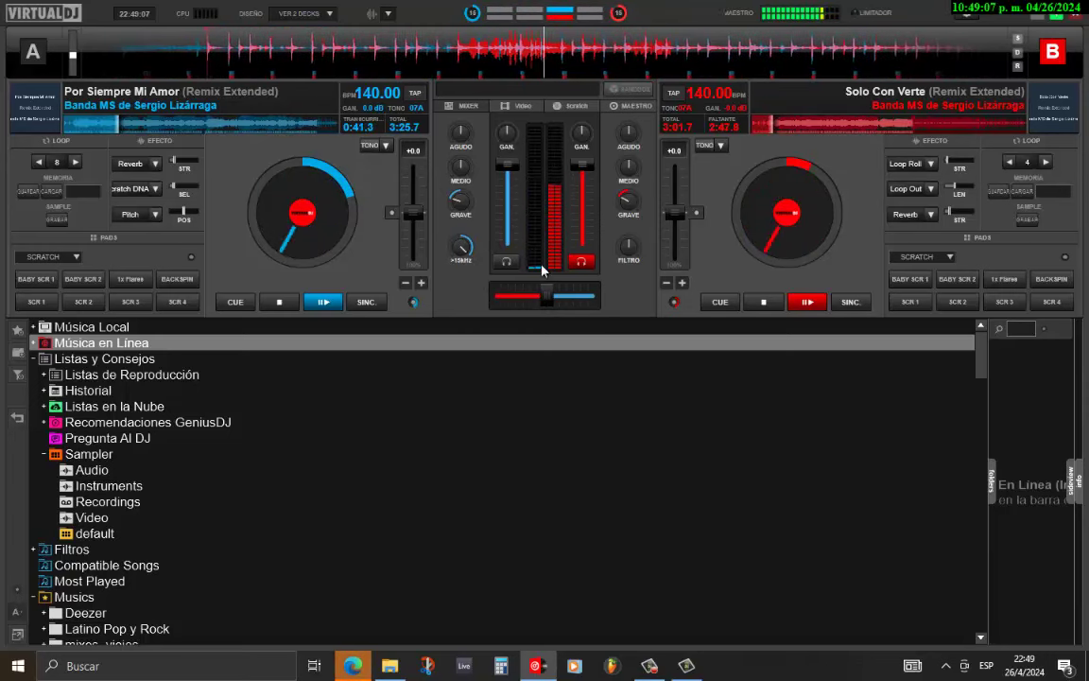
pyautogui.moveTo(575, 296); pyautogui.dragTo(610, 302)
pyautogui.click(282, 303)
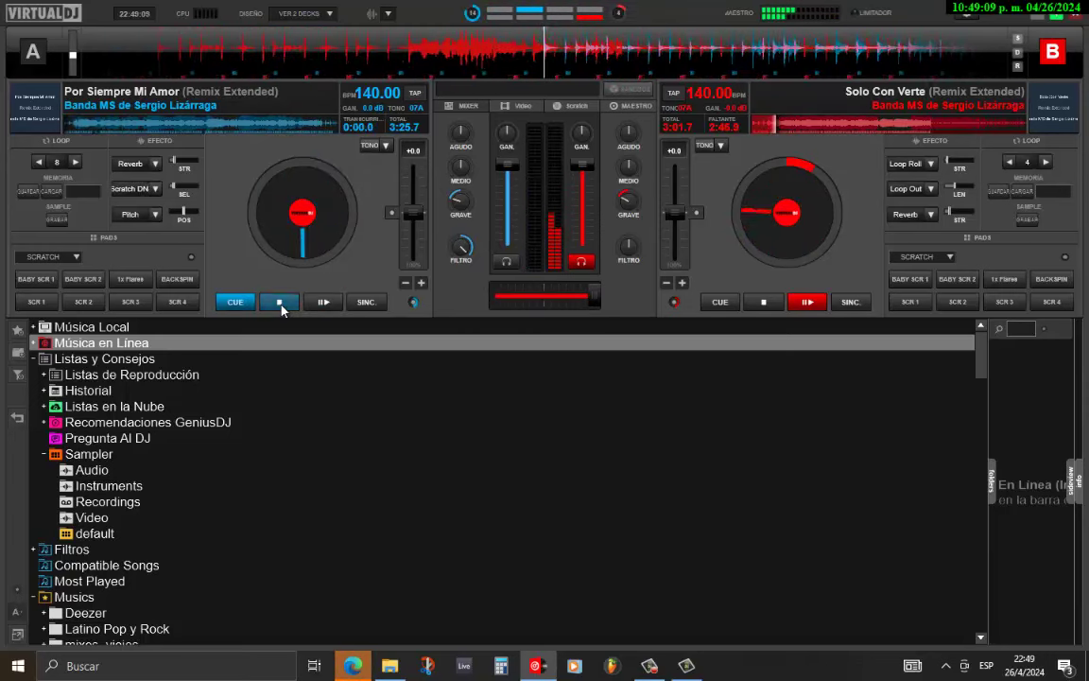
pyautogui.click(351, 666)
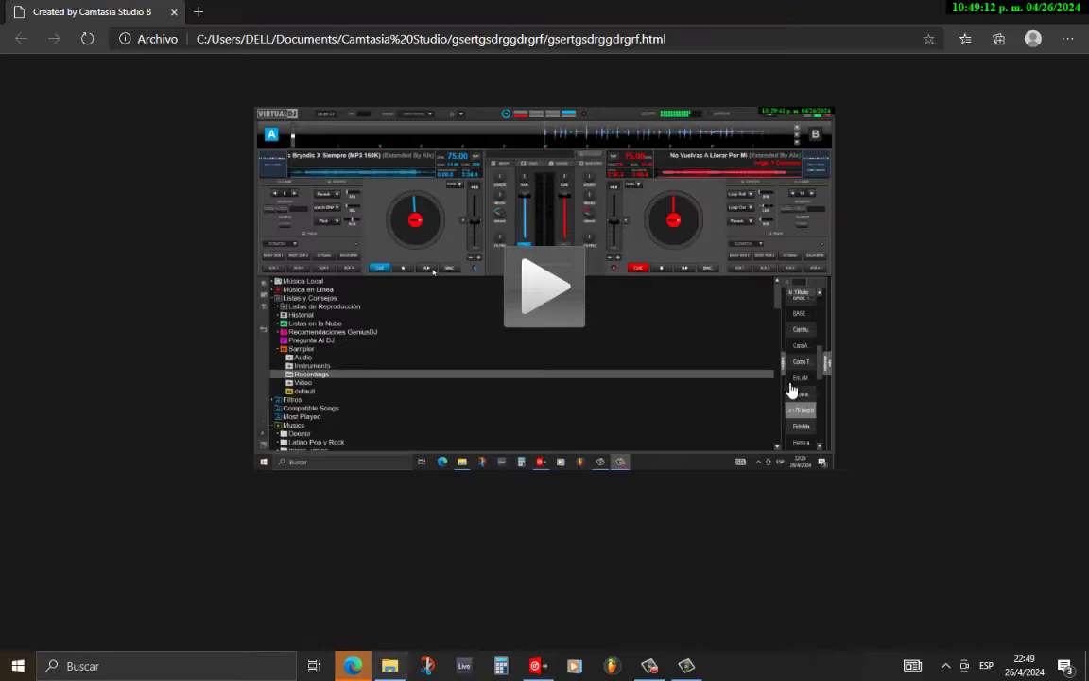
pyautogui.click(995, 13)
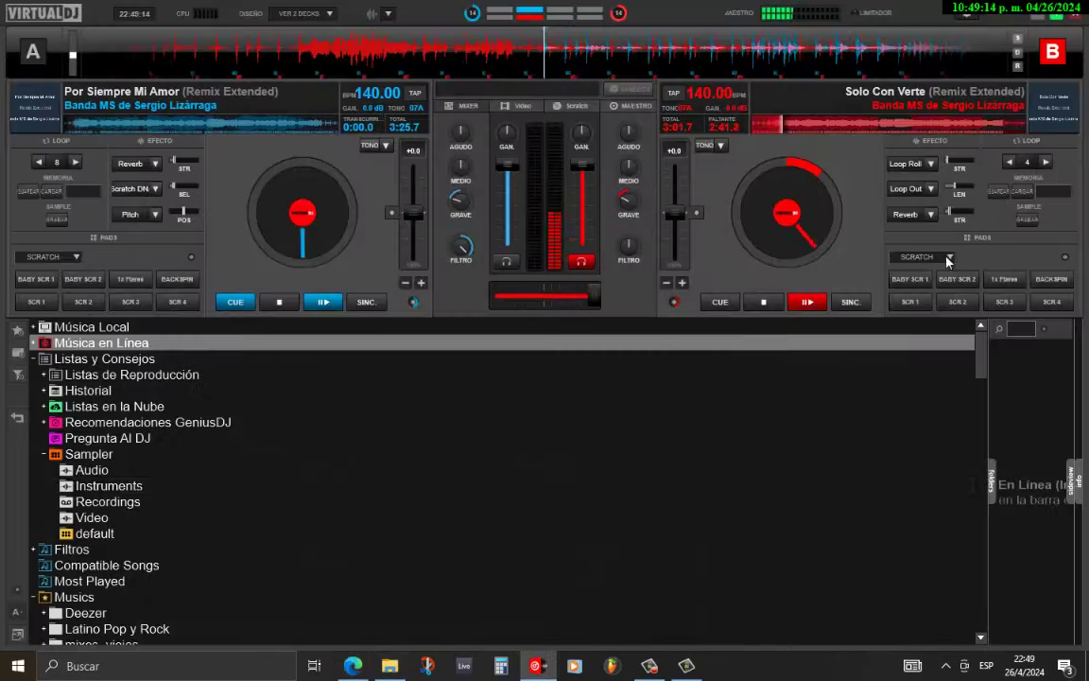
pyautogui.click(698, 666)
pyautogui.click(491, 514)
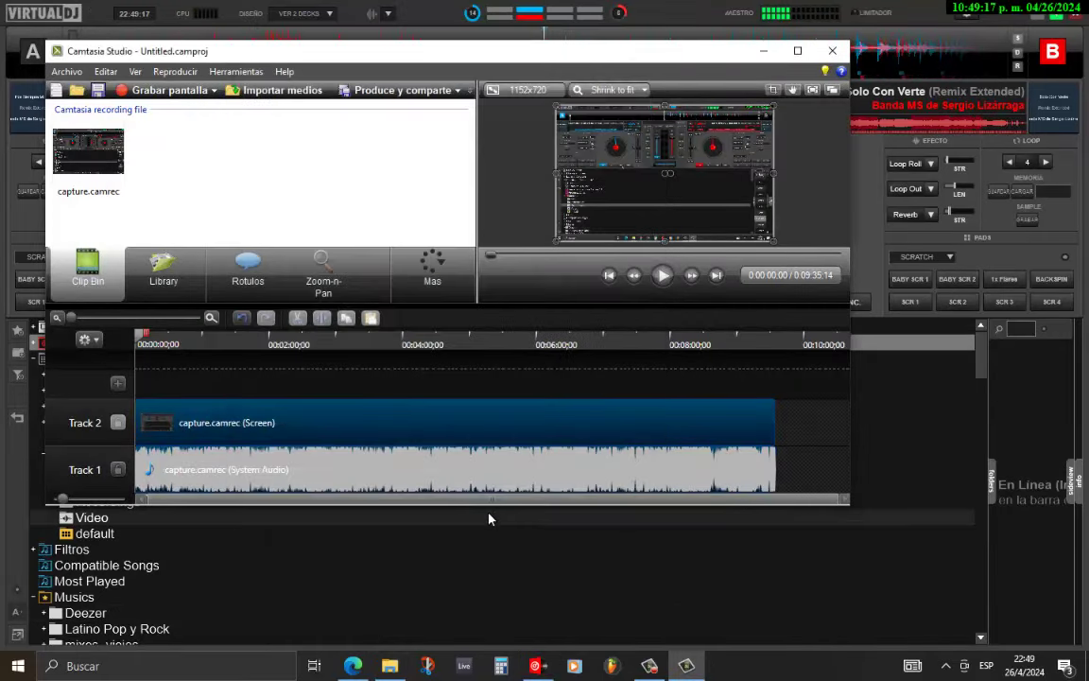
pyautogui.click(766, 51)
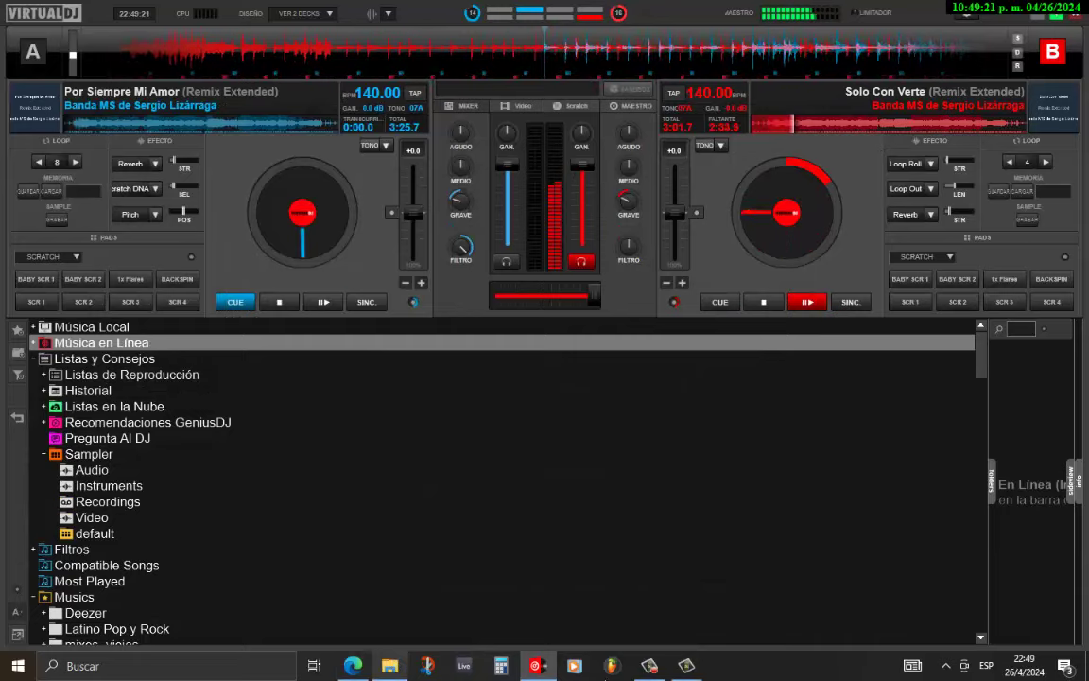
# Load Tengo Que Colgar from the 35 - Tacks Banda (Remix Extended) Alx folder onto deck A.
pyautogui.click(391, 665)
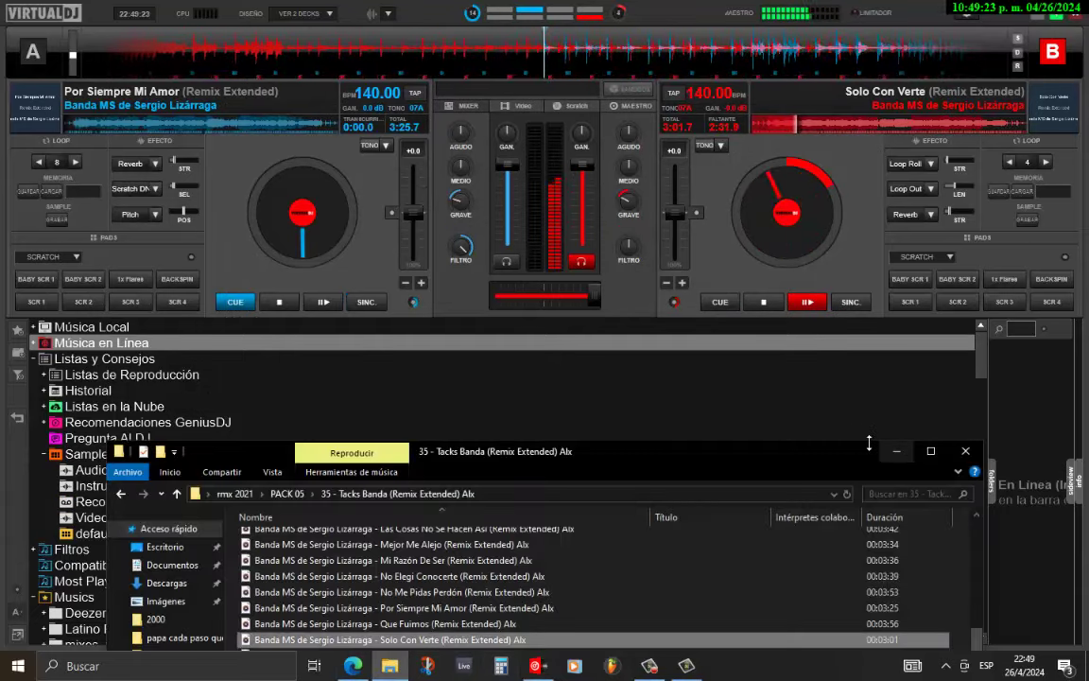
pyautogui.doubleClick(837, 448)
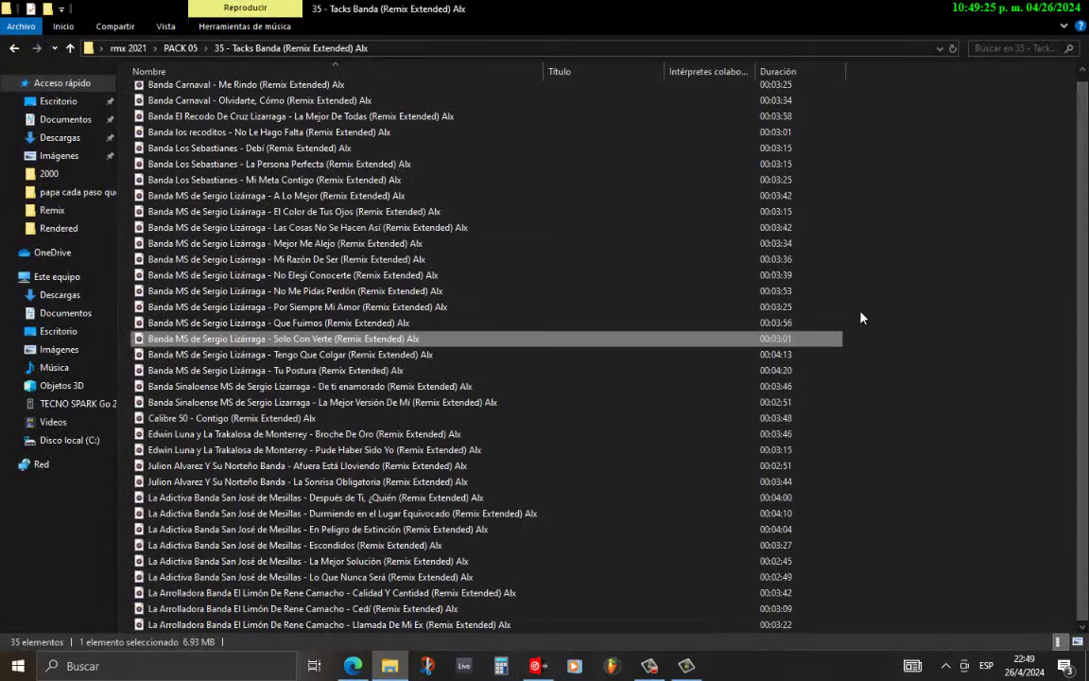
pyautogui.scroll(-2, 860, 312)
pyautogui.scroll(2, 860, 312)
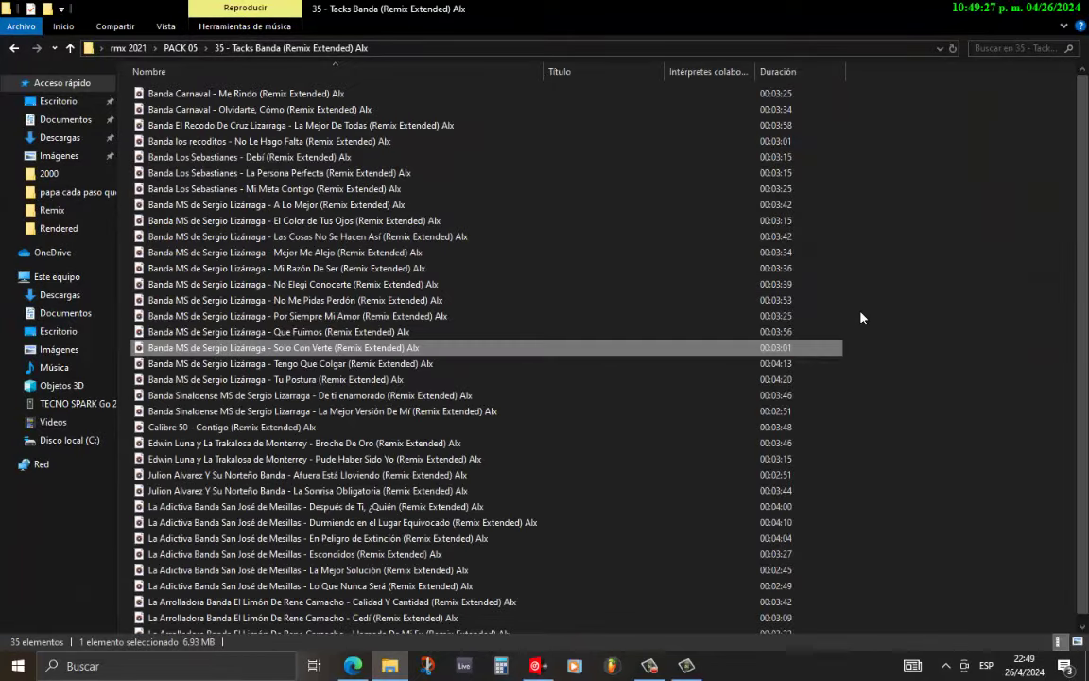
pyautogui.scroll(-1, 844, 295)
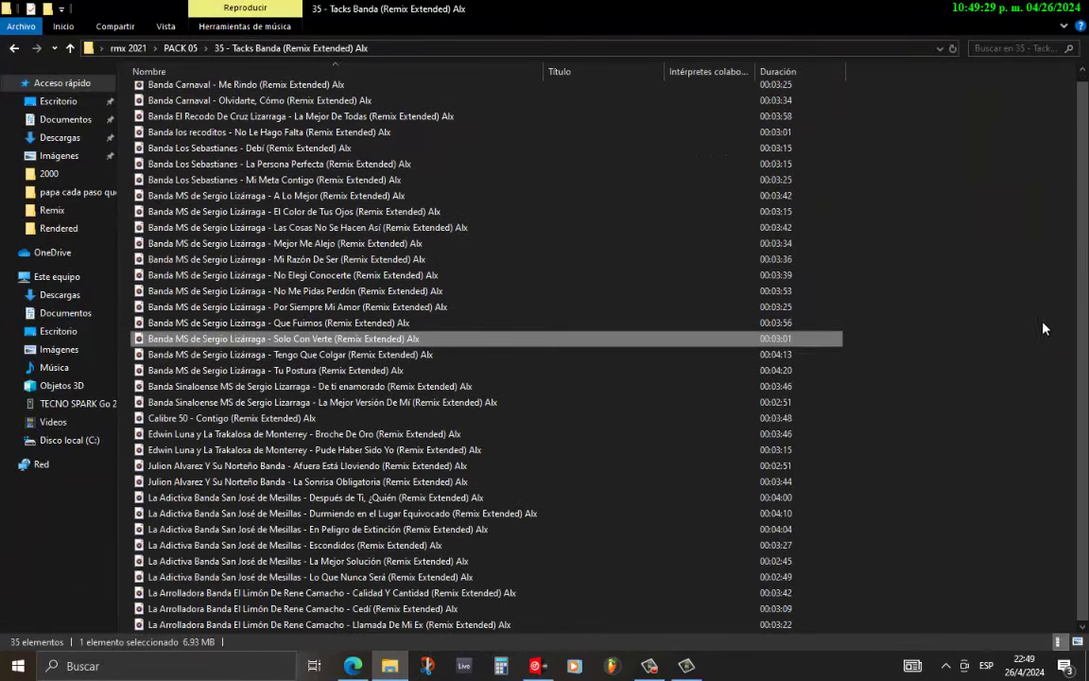
pyautogui.scroll(1, 1084, 303)
pyautogui.scroll(-1, 1087, 246)
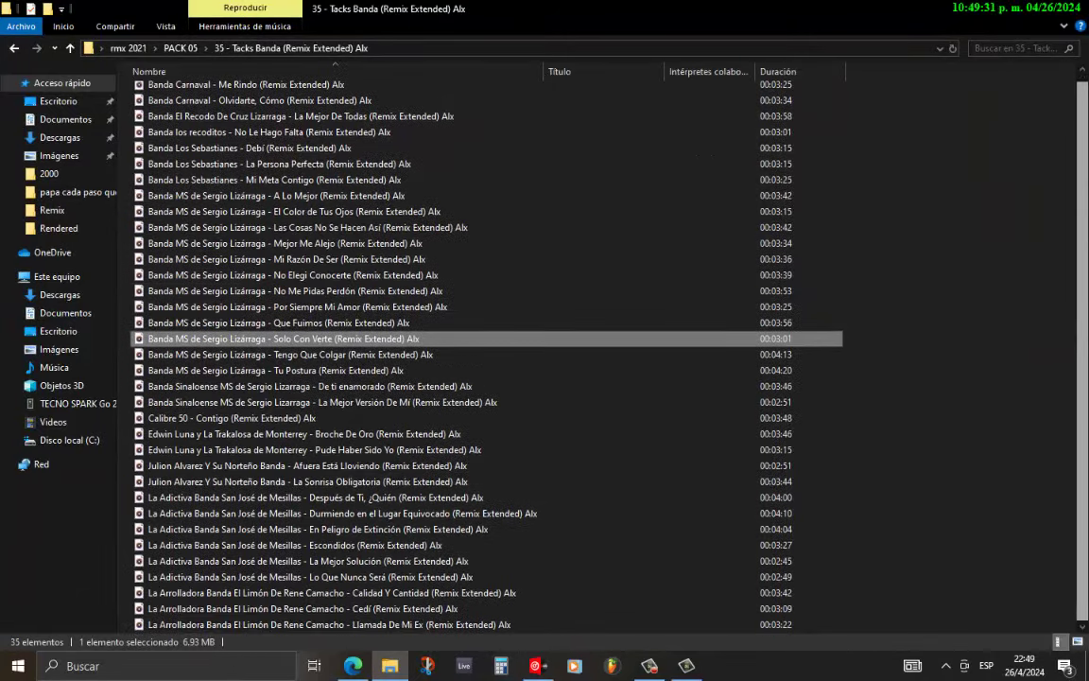
pyautogui.keyDown('ctrl'); pyautogui.scroll(-2, 1039, 378); pyautogui.keyUp('ctrl')
pyautogui.keyDown('ctrl'); pyautogui.scroll(3, 1039, 380); pyautogui.keyUp('ctrl')
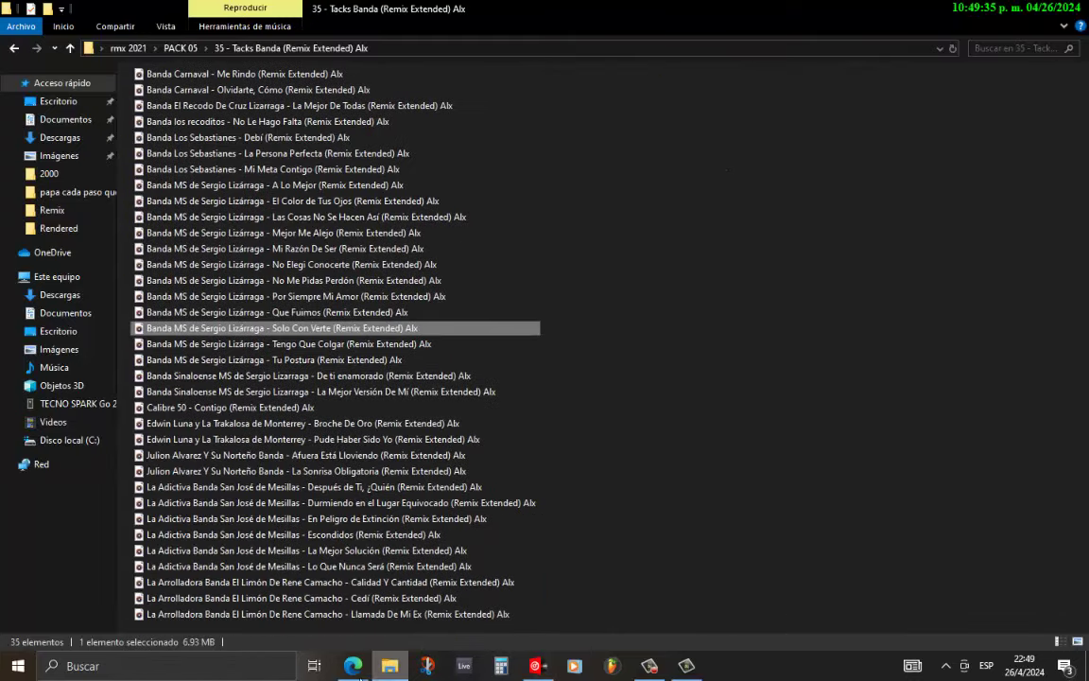
pyautogui.click(362, 630)
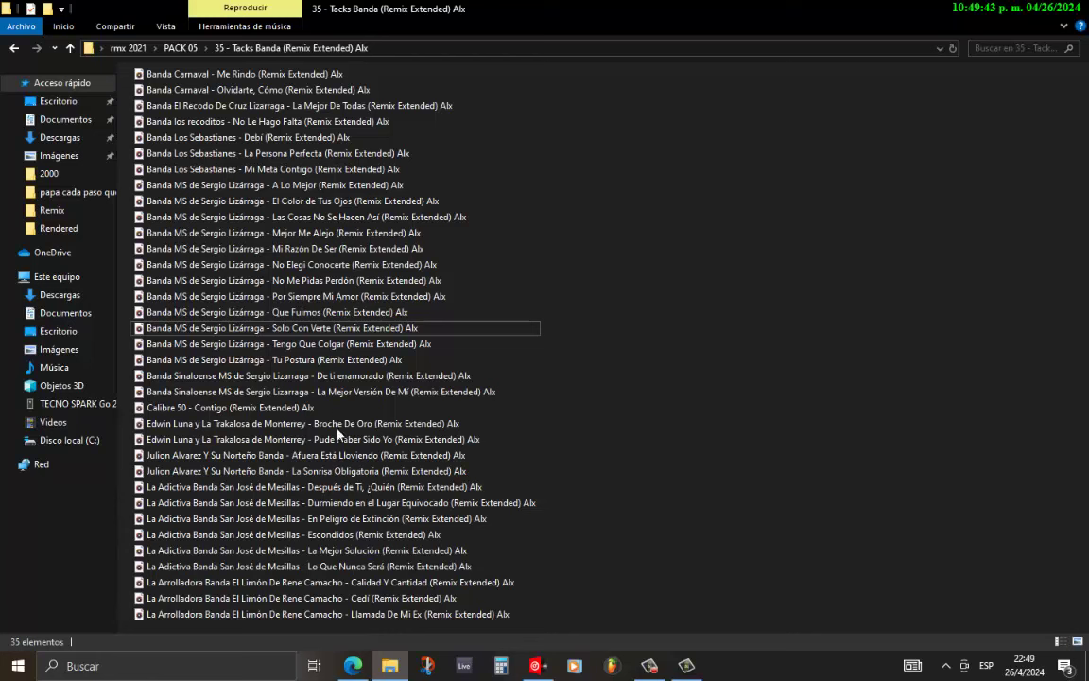
pyautogui.click(305, 360)
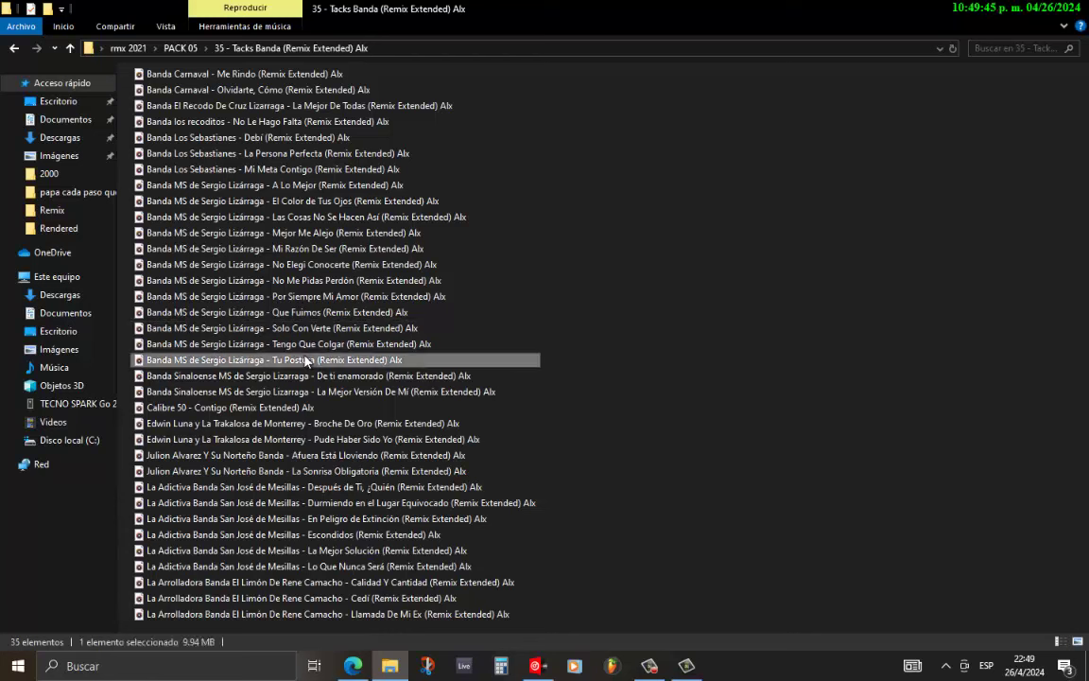
pyautogui.moveTo(307, 348); pyautogui.dragTo(336, 178)
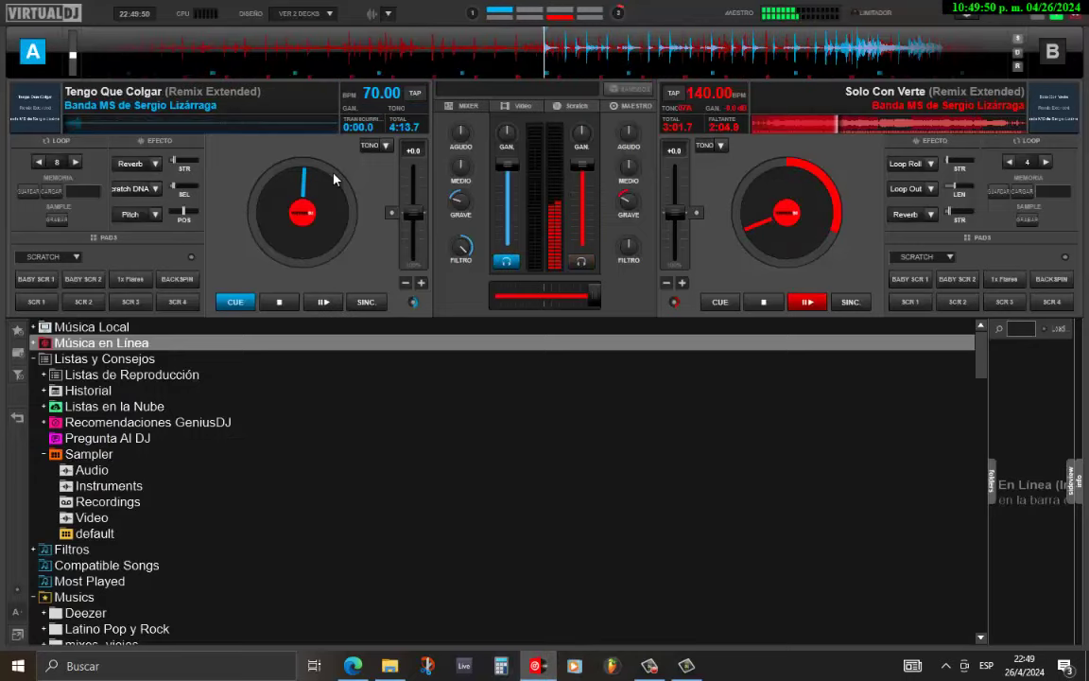
# Start Tengo Que Colgar on deck A and blend it in with a centred crossfader while filtering out Solo Con Verte on deck B.
pyautogui.click(324, 302)
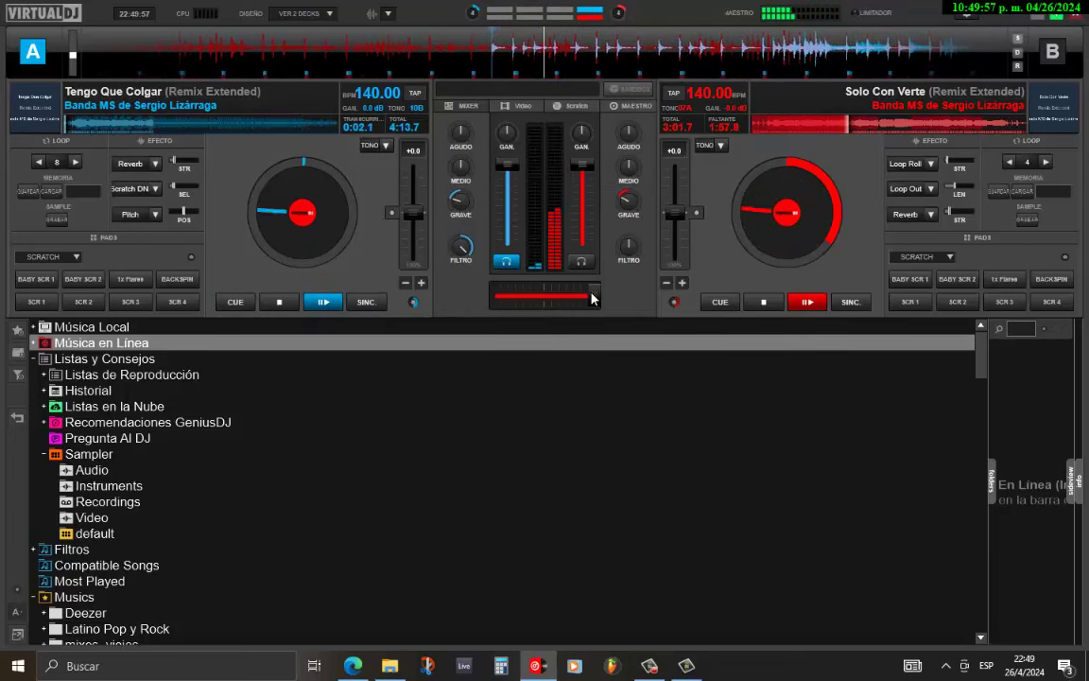
pyautogui.moveTo(587, 300); pyautogui.dragTo(544, 302)
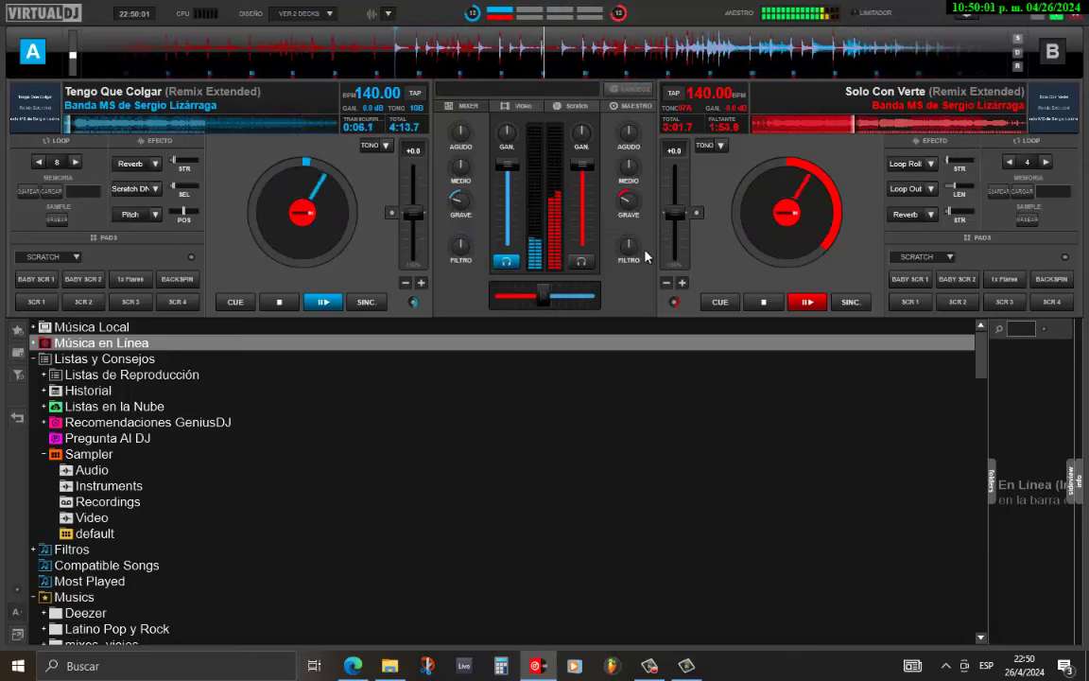
pyautogui.moveTo(629, 246); pyautogui.dragTo(665, 212)
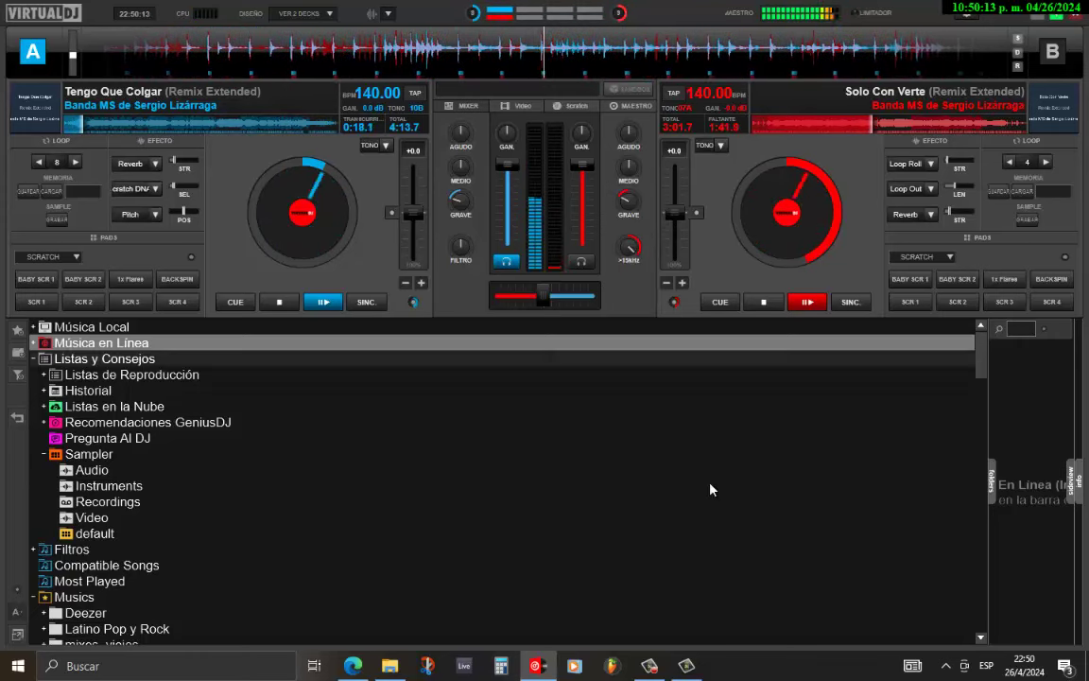
# Switch to the Camtasia recorder and bring up its recording controls.
pyautogui.click(690, 670)
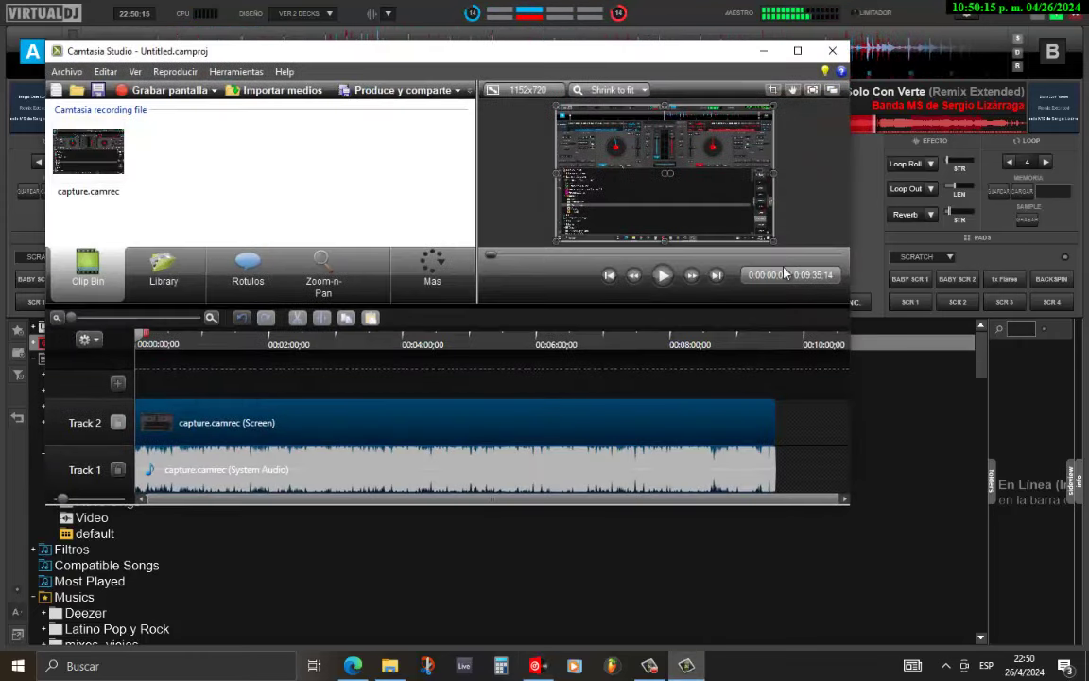
pyautogui.click(764, 53)
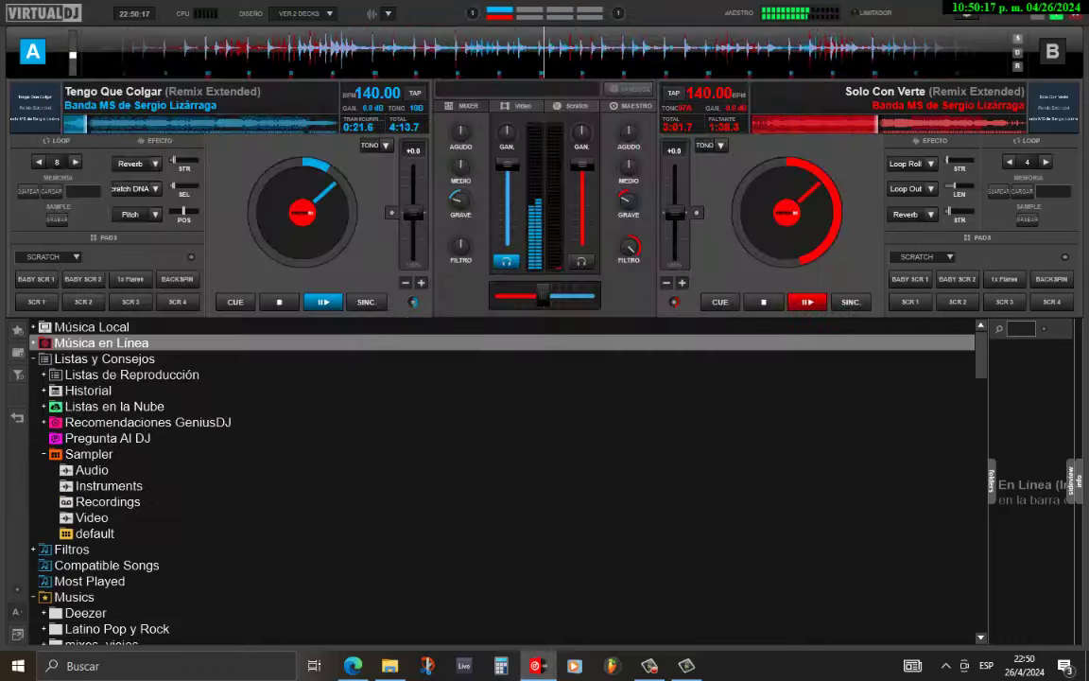
pyautogui.click(649, 665)
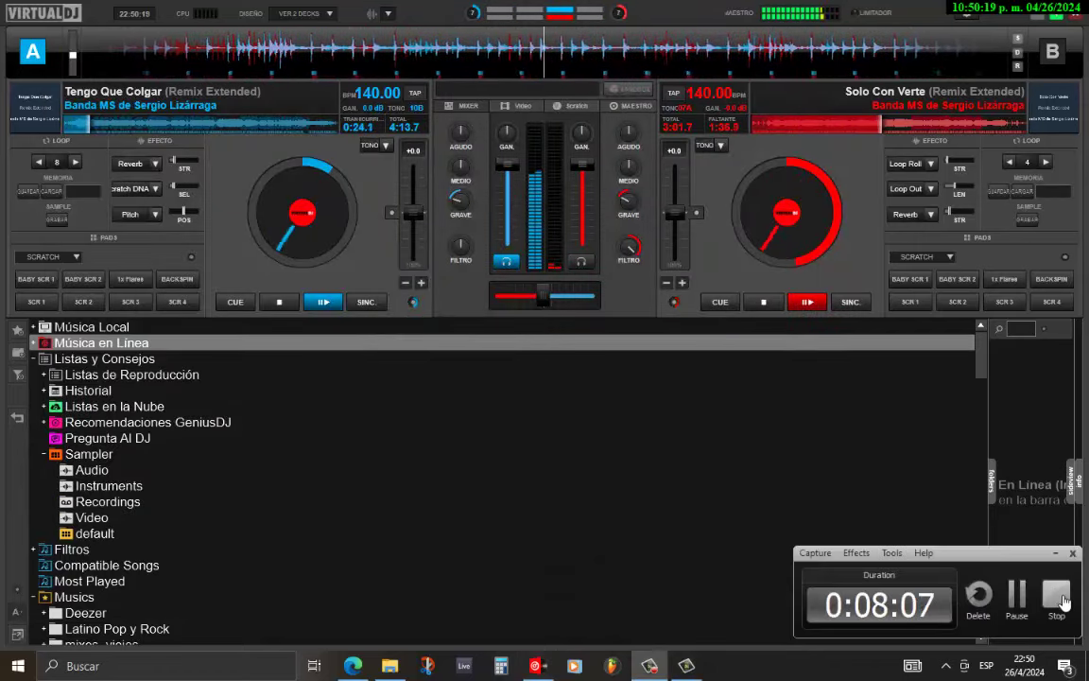